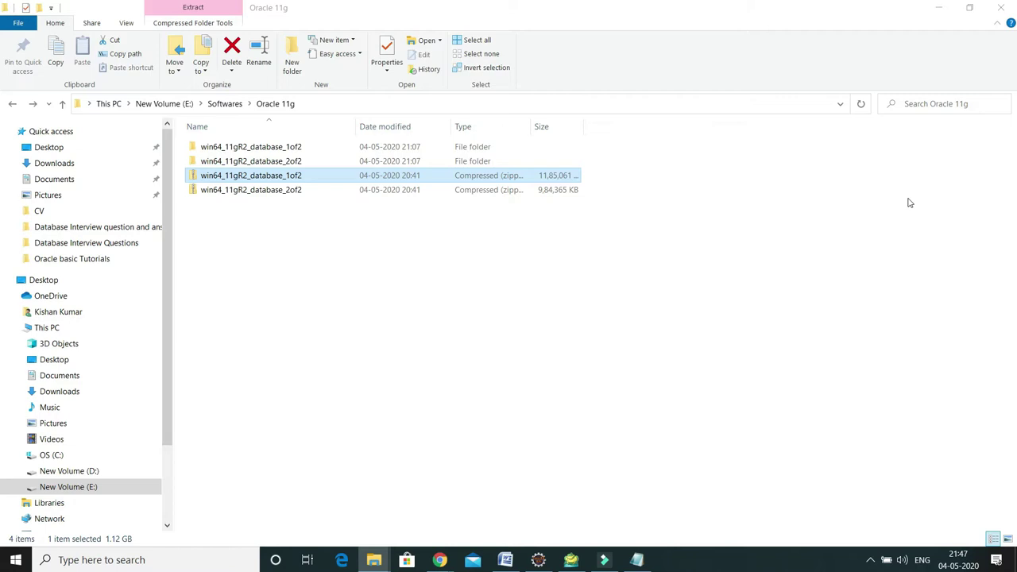
Select the 1of2 zip archive and start an Extract All, then cancel it
click(286, 190)
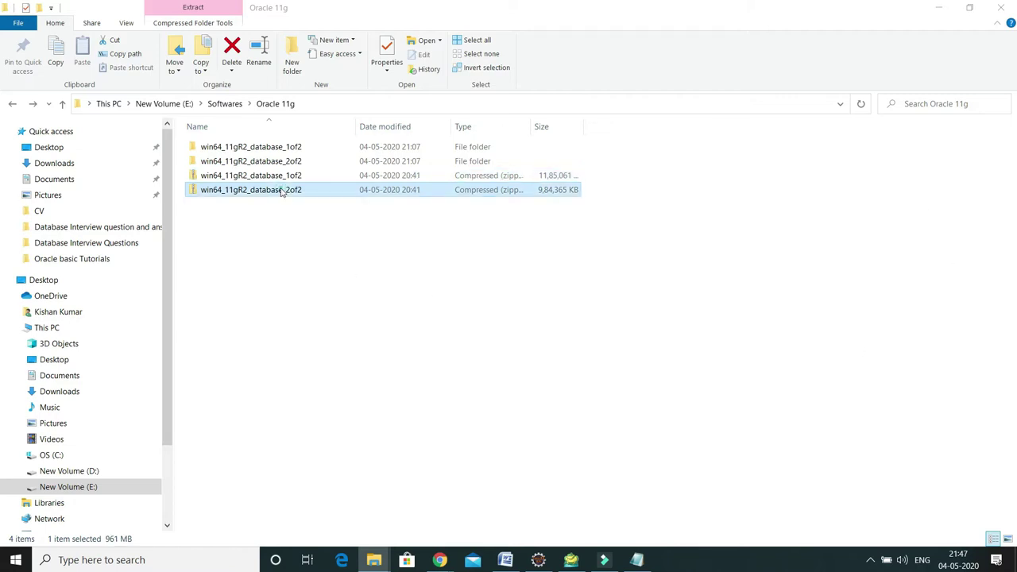
click(282, 181)
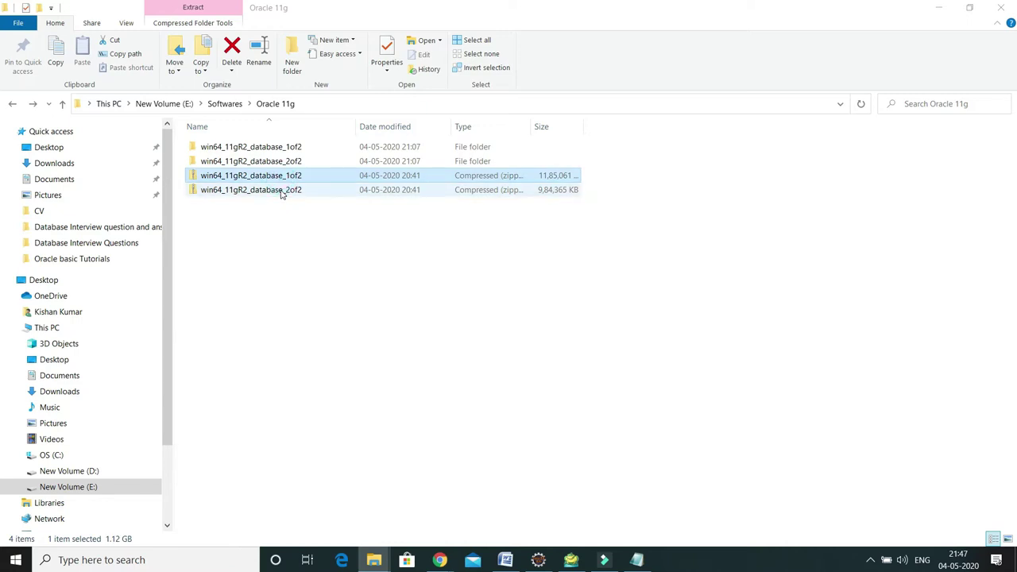
click(315, 247)
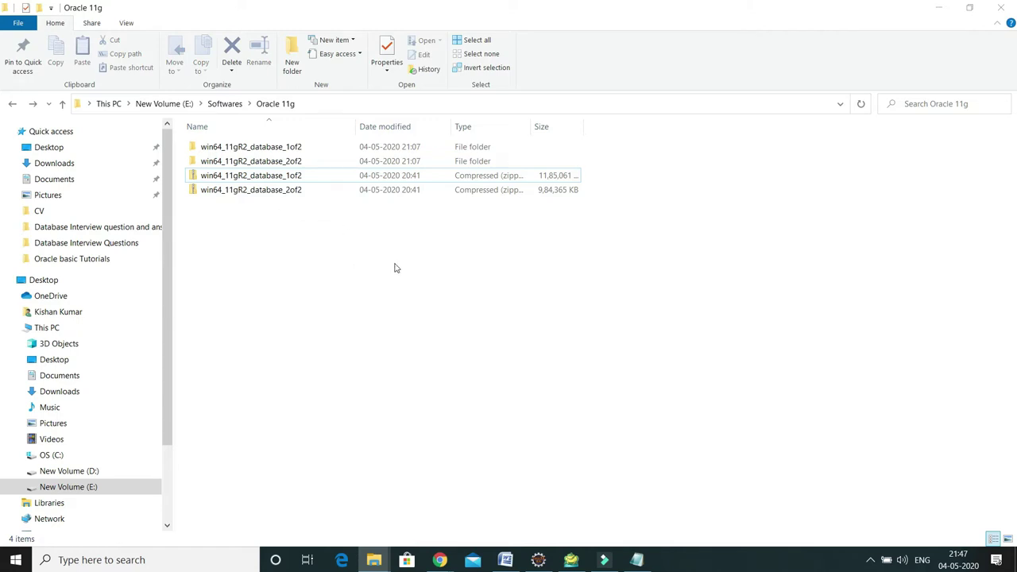
right_click(277, 180)
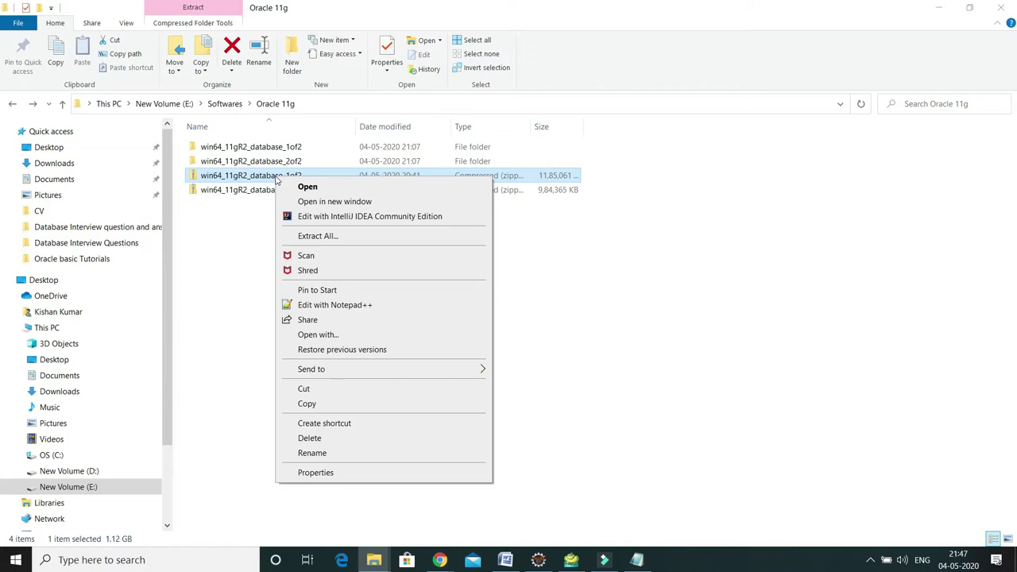
click(251, 181)
right_click(253, 182)
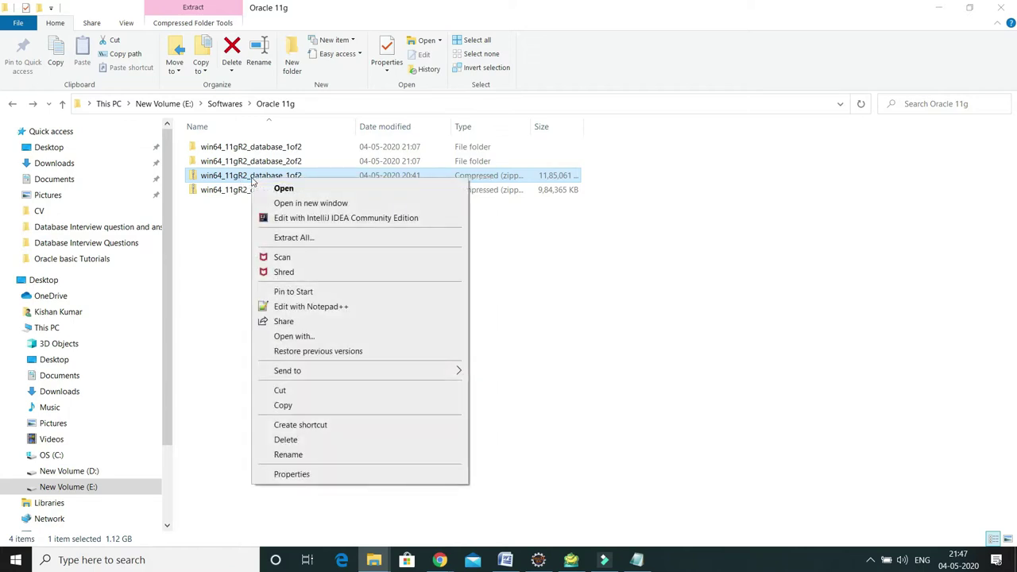
click(301, 237)
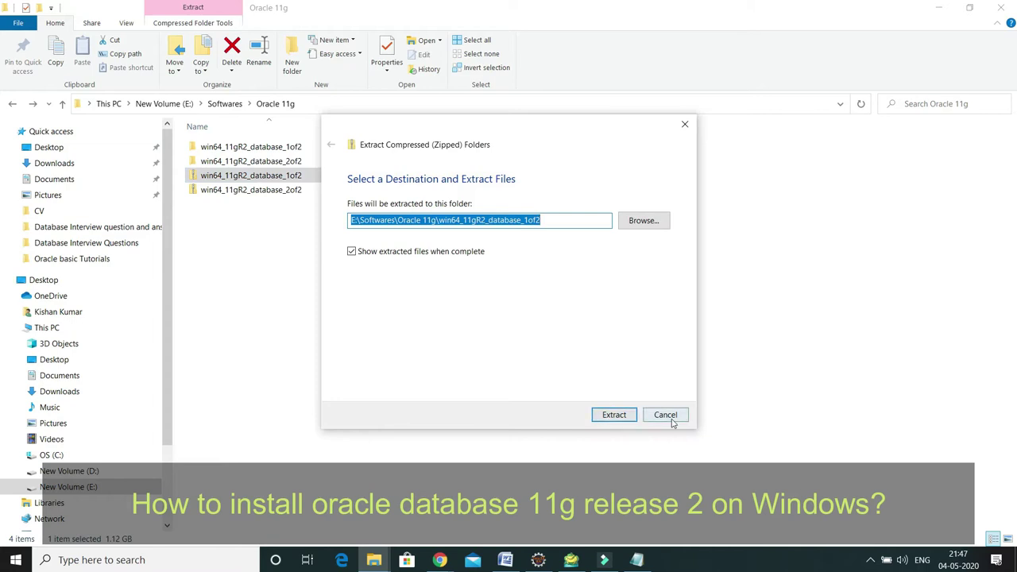
click(670, 418)
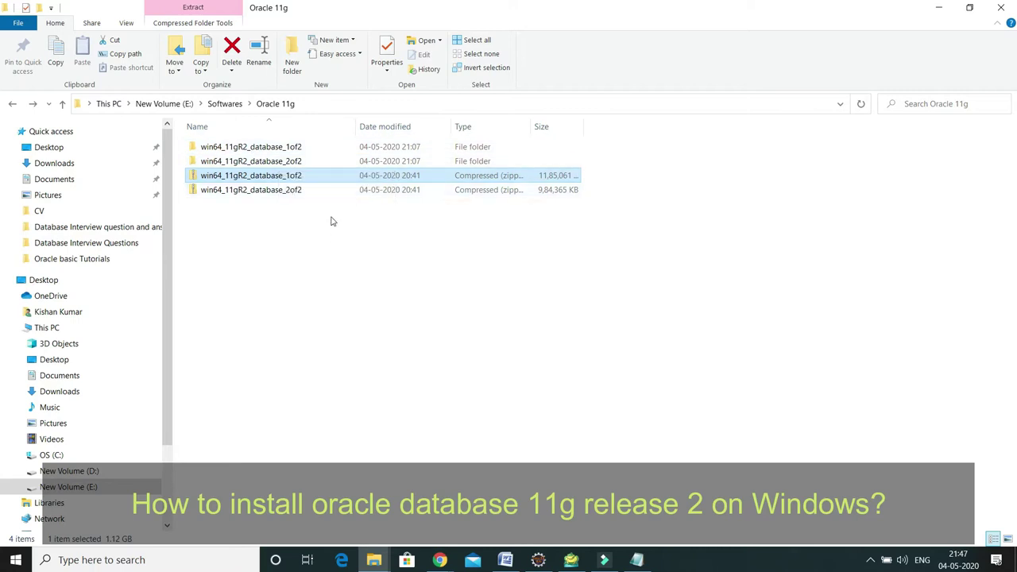
Copy the database folder from win64_11gR2_database_2of2 into the 1of2 folder and open it
double_click(291, 163)
right_click(225, 152)
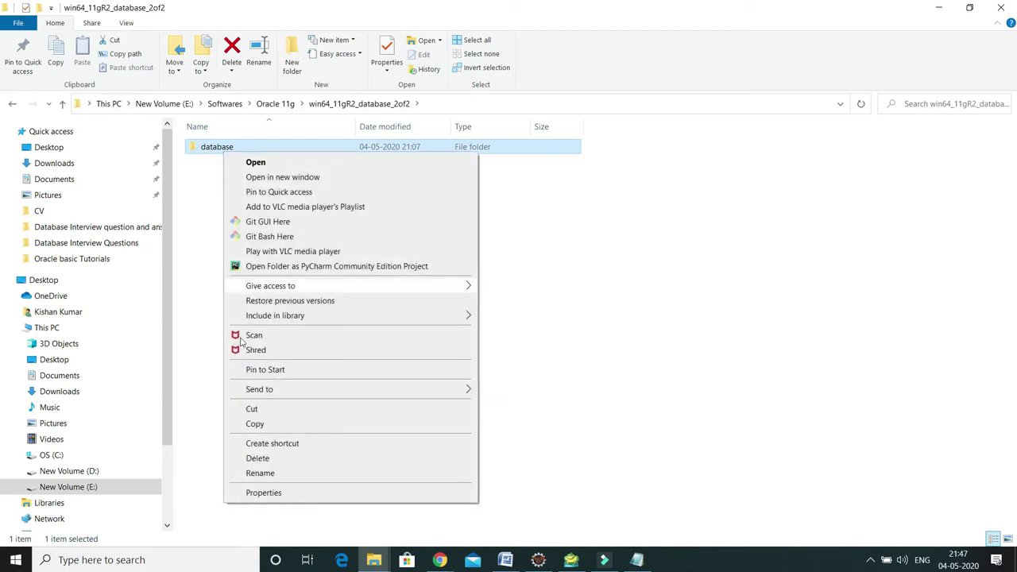
click(257, 424)
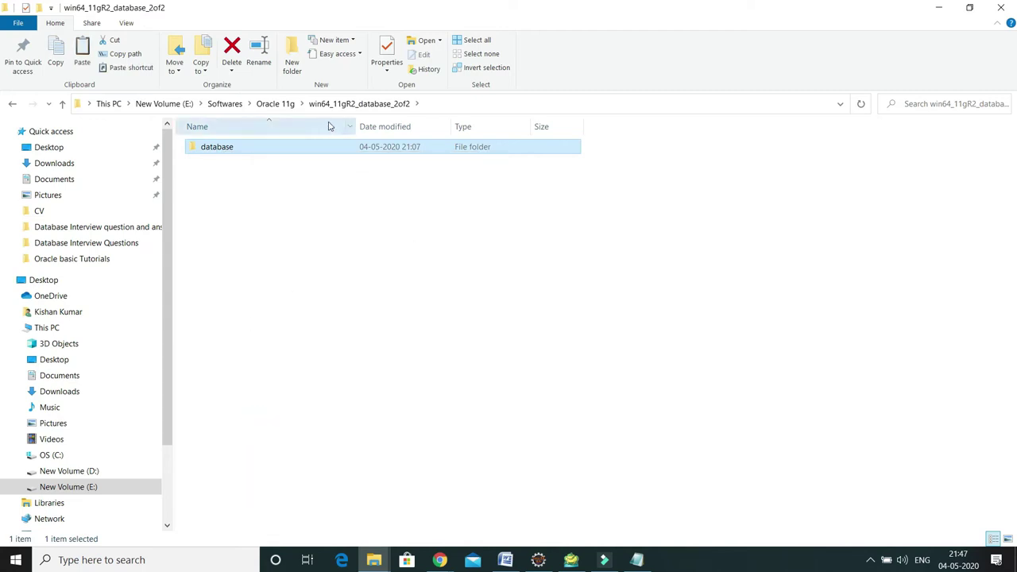
click(288, 108)
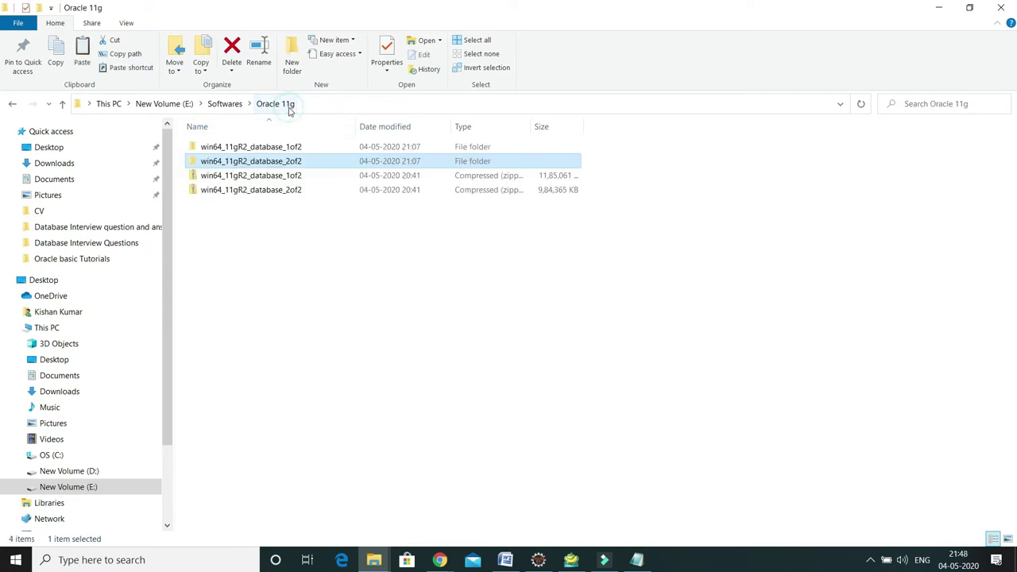
double_click(283, 149)
right_click(302, 224)
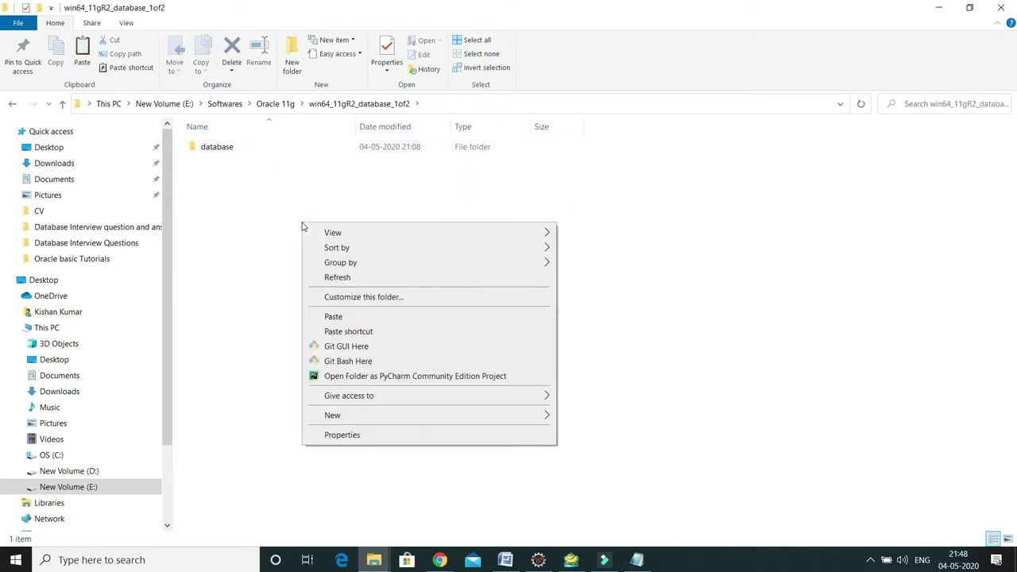
click(336, 317)
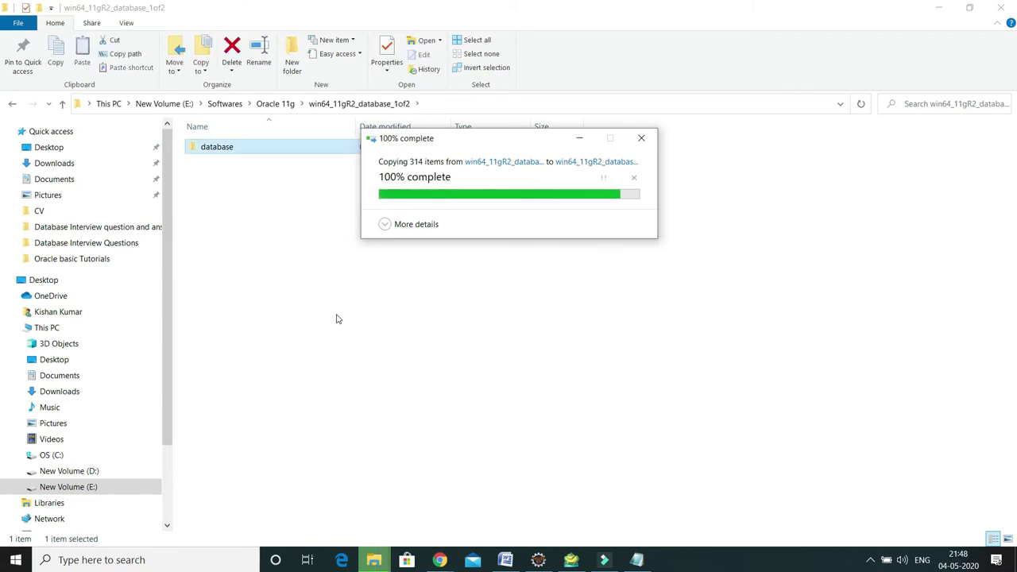
double_click(223, 151)
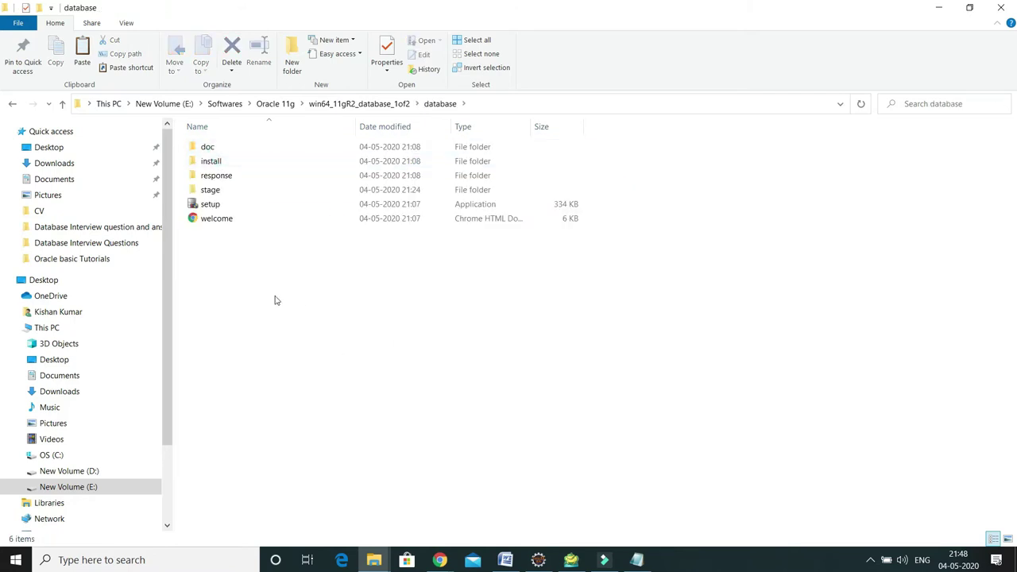
Run setup as administrator, install anyway past the unverified-app warning, and approve the permission request
double_click(213, 205)
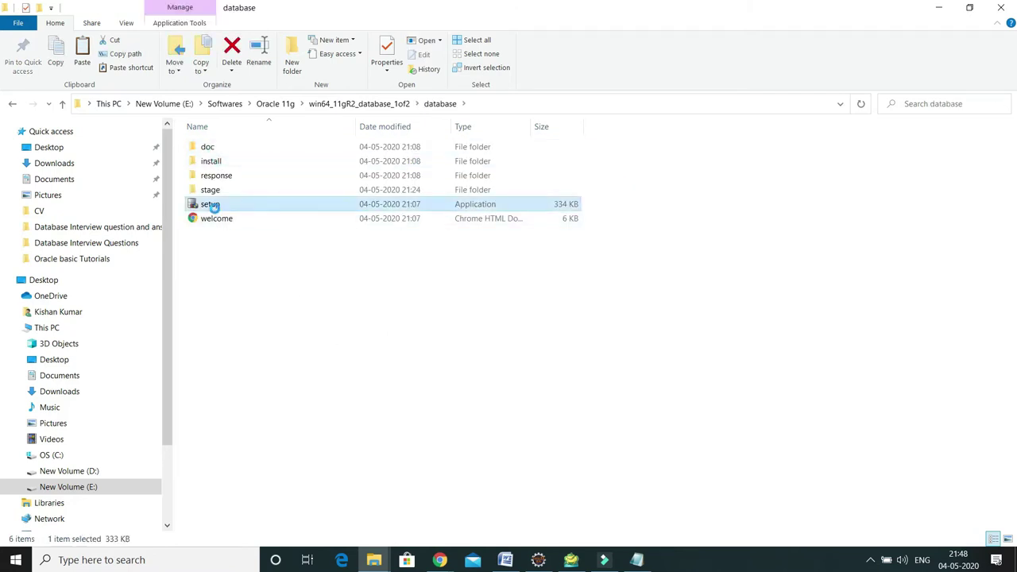
right_click(215, 209)
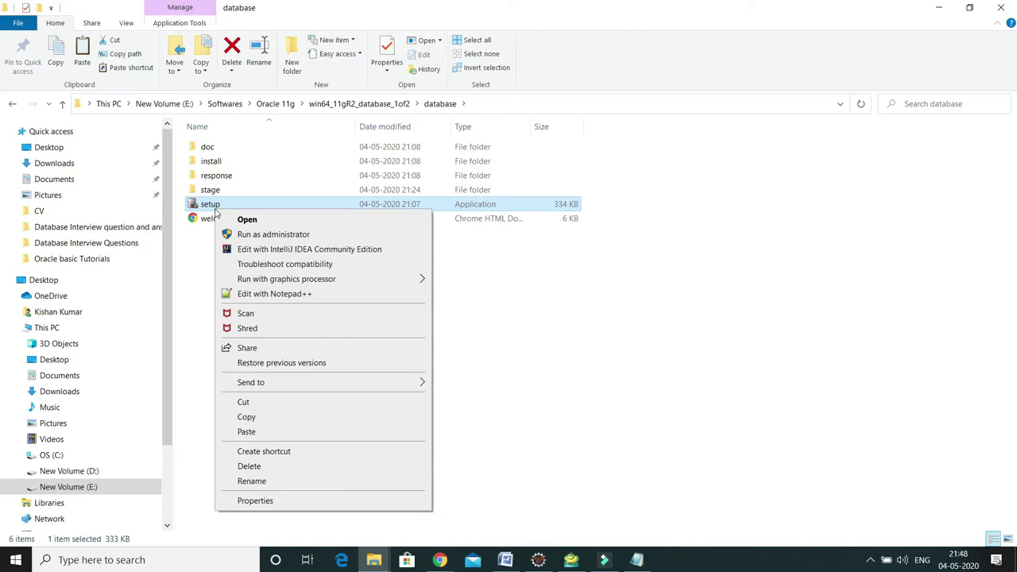
click(274, 235)
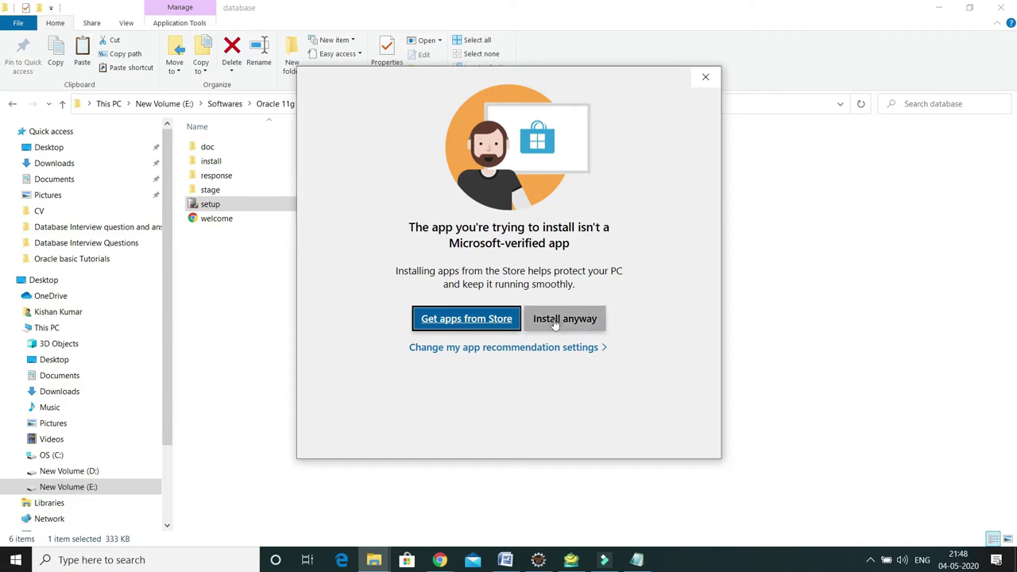
click(564, 321)
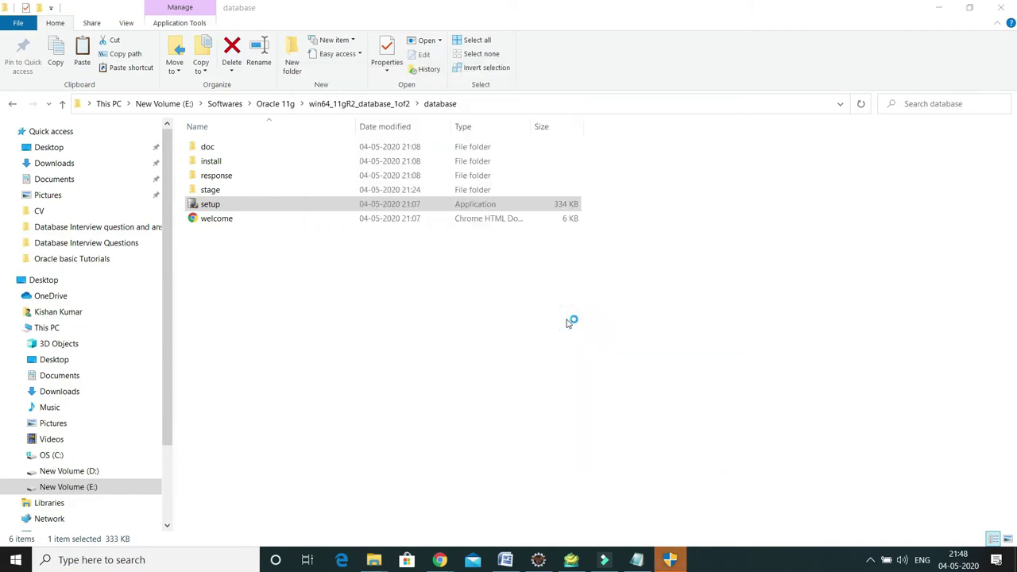
mouse_move(669, 562)
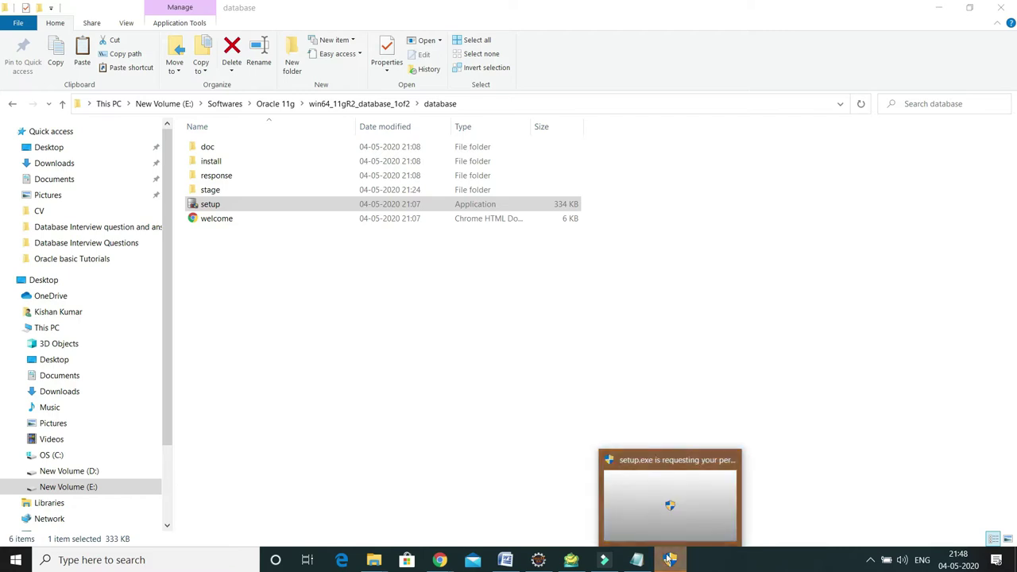
click(666, 514)
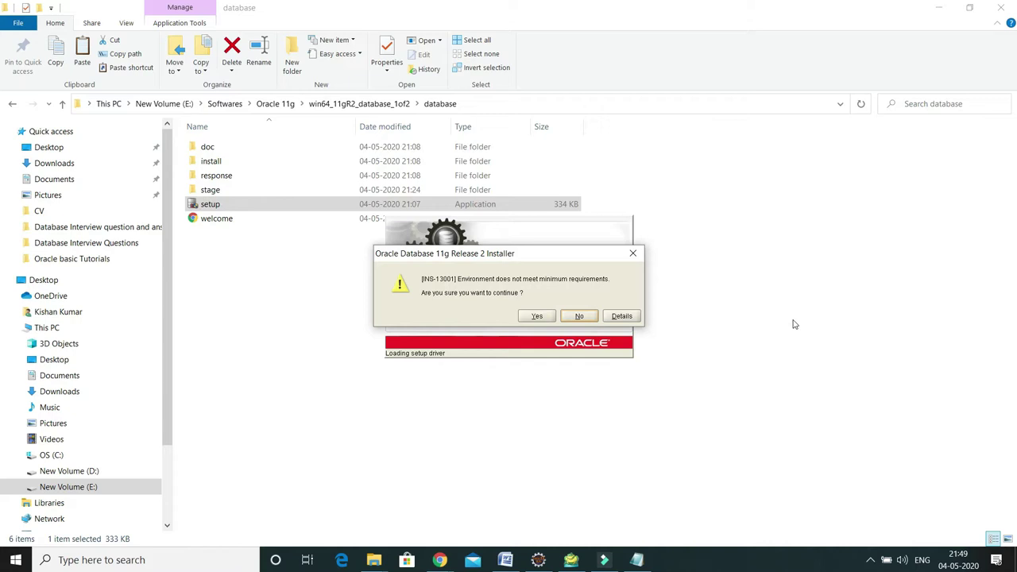
Continue past the minimum-requirements warning and skip security updates without providing an email
click(537, 318)
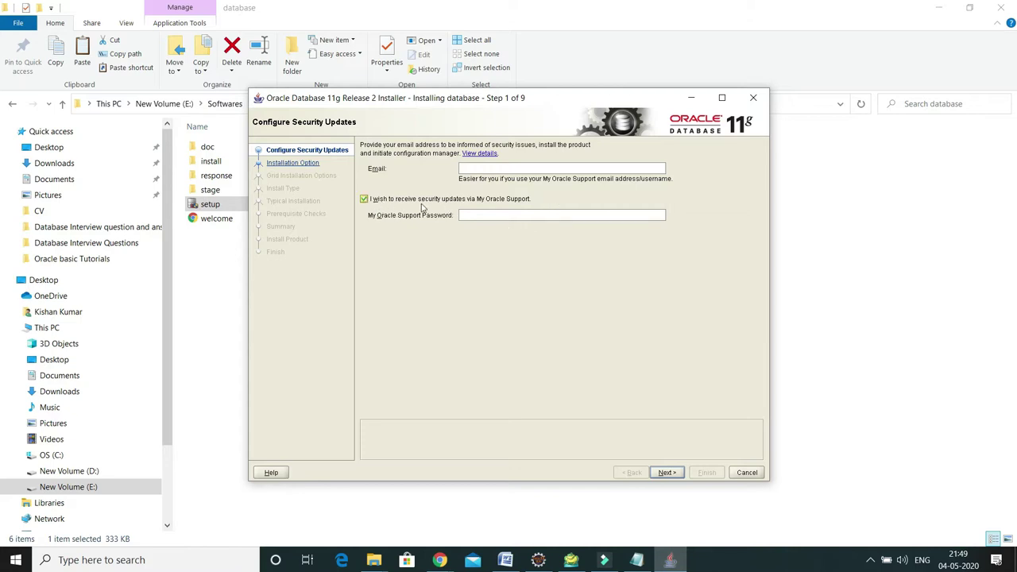
click(364, 199)
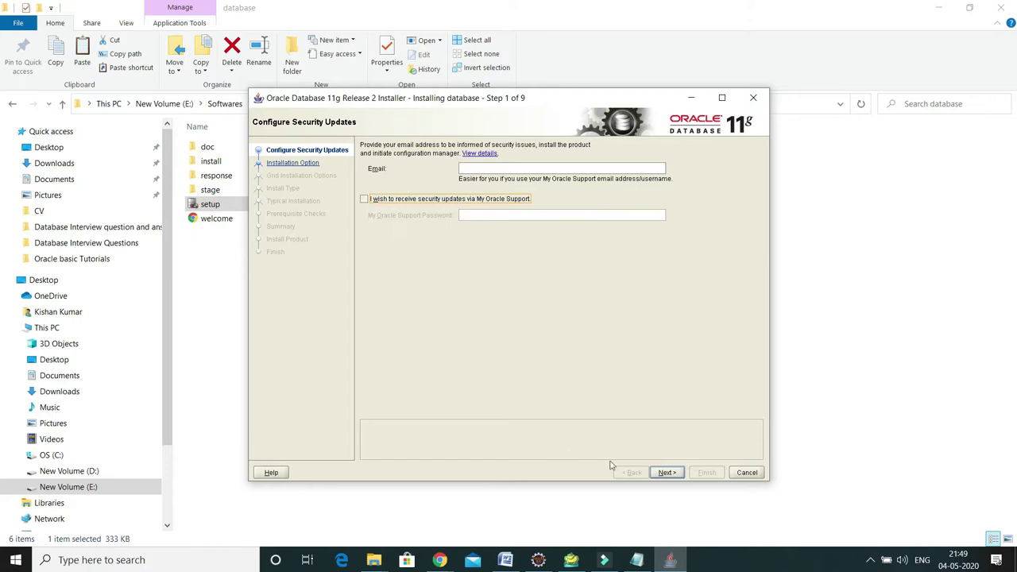
click(665, 472)
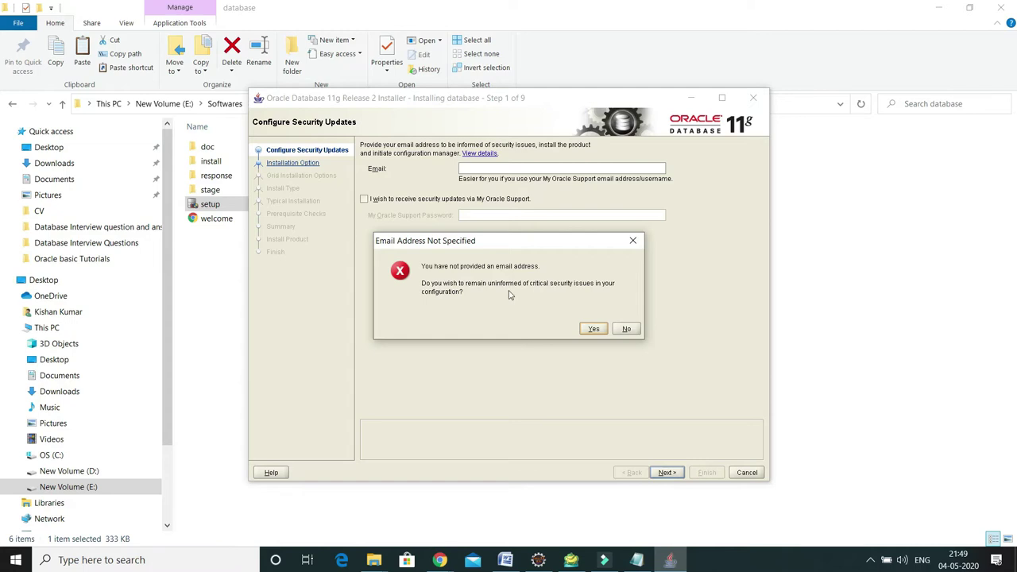
click(592, 329)
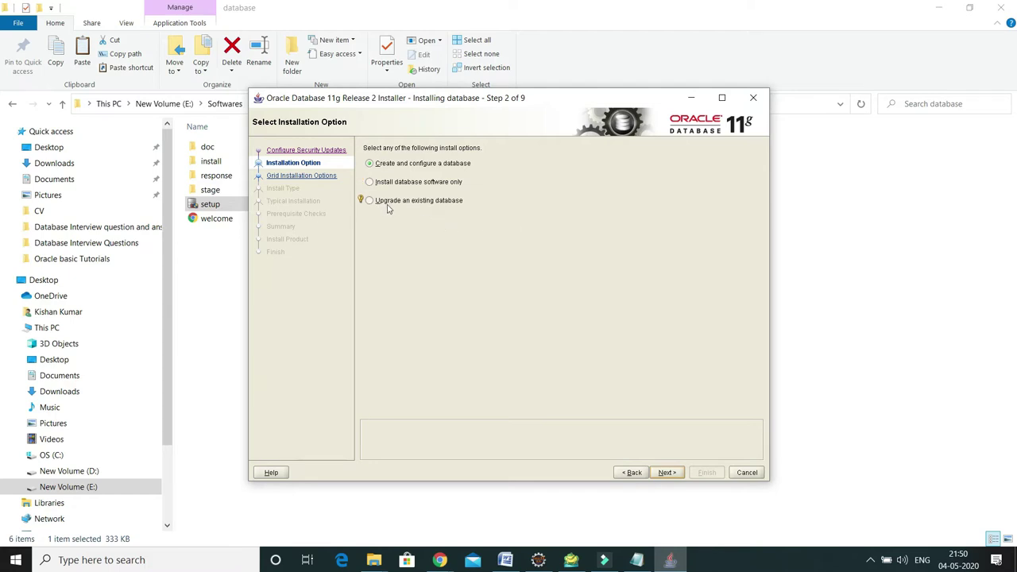
Advance through Installation Option and System Class, keeping Desktop Class
click(667, 474)
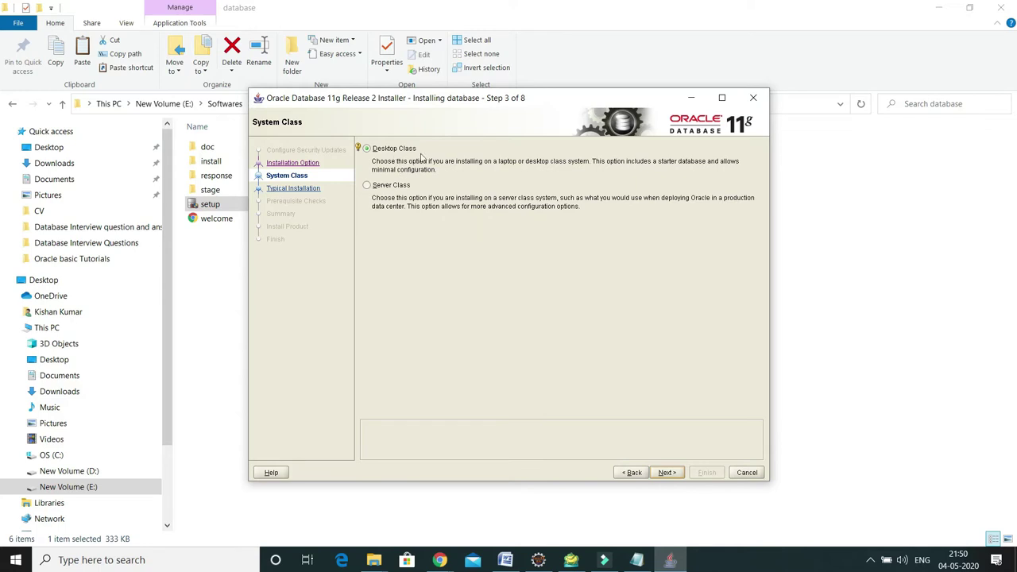
click(665, 474)
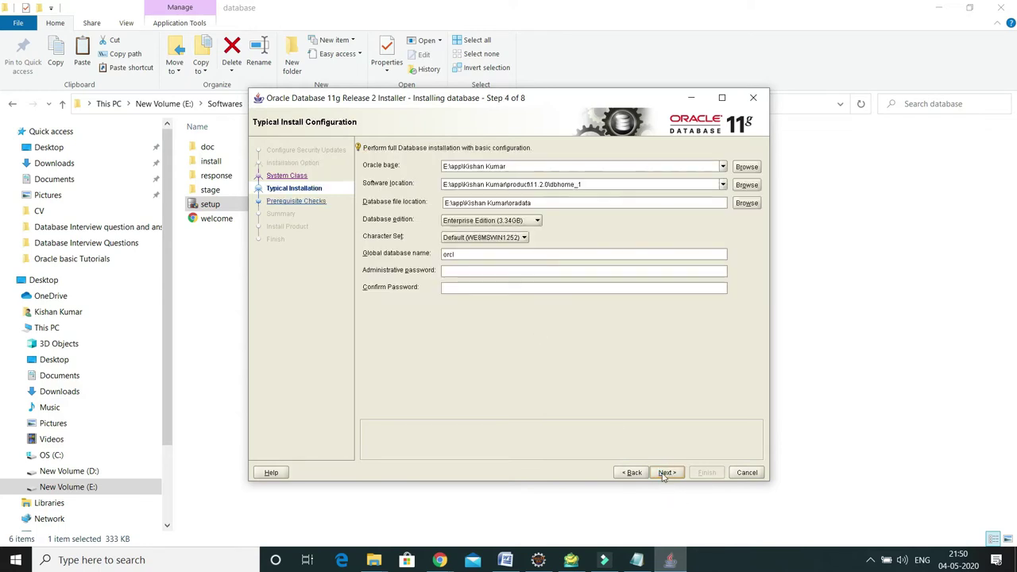
Review the paths, keeping Enterprise Edition, Default (WE8MSWIN1252) character set and database name orcl
click(598, 274)
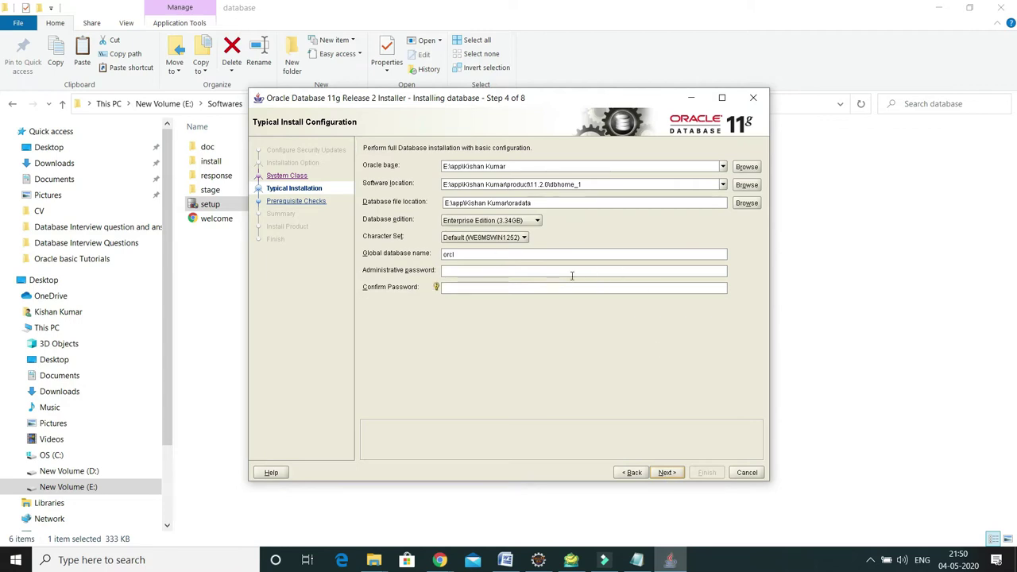
click(567, 287)
click(518, 166)
click(673, 201)
click(536, 223)
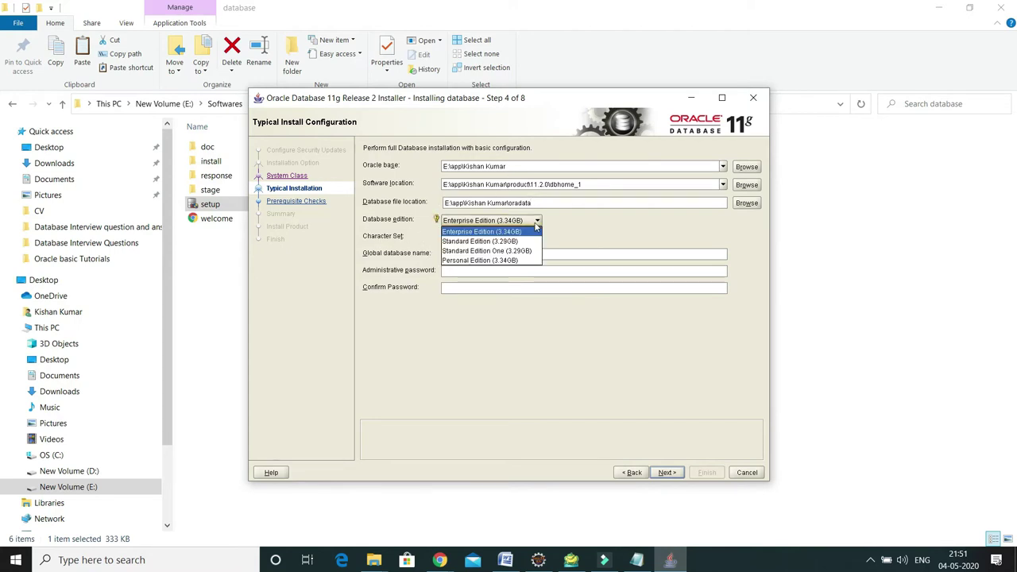
click(536, 223)
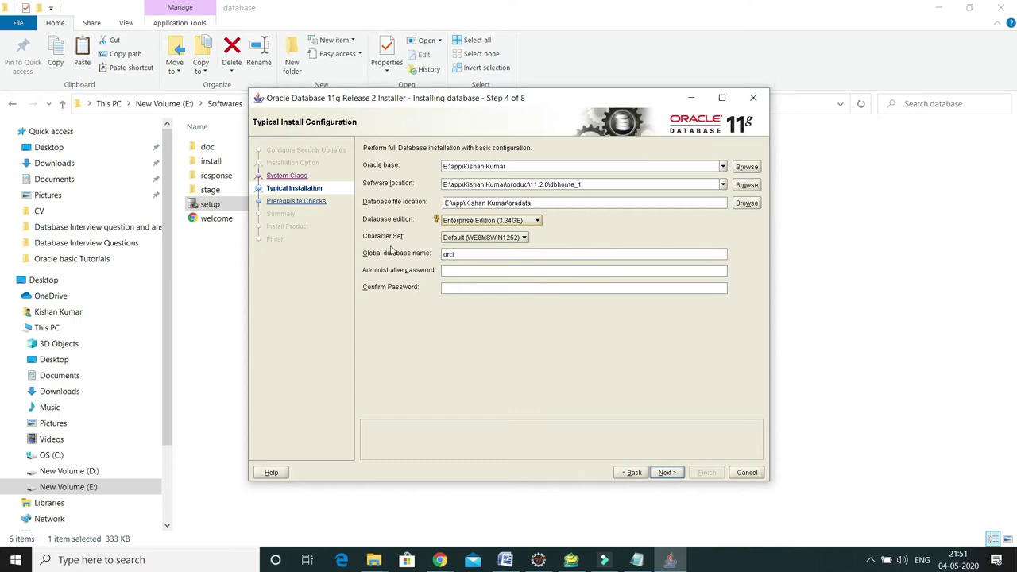
click(523, 237)
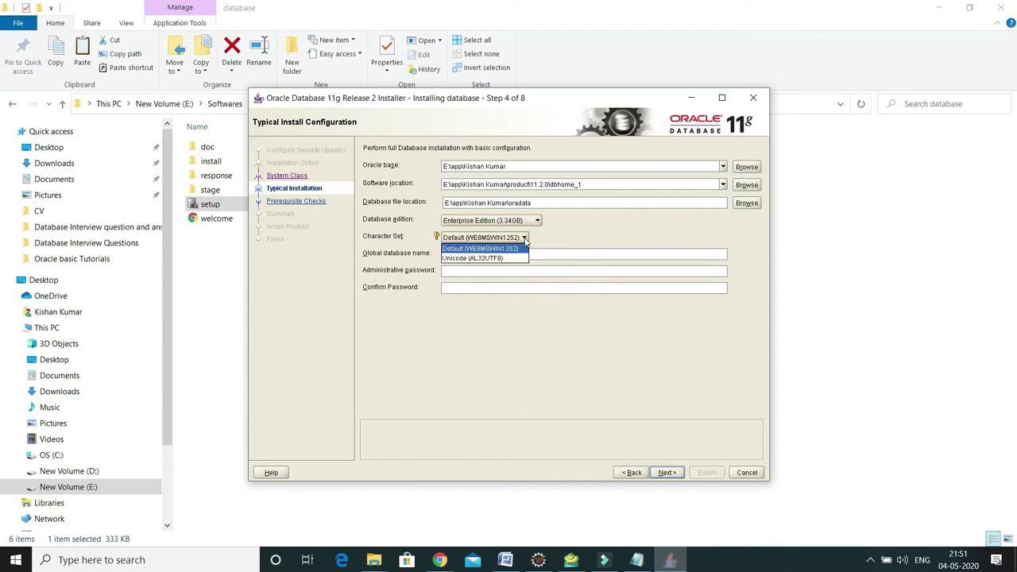
click(520, 250)
click(491, 256)
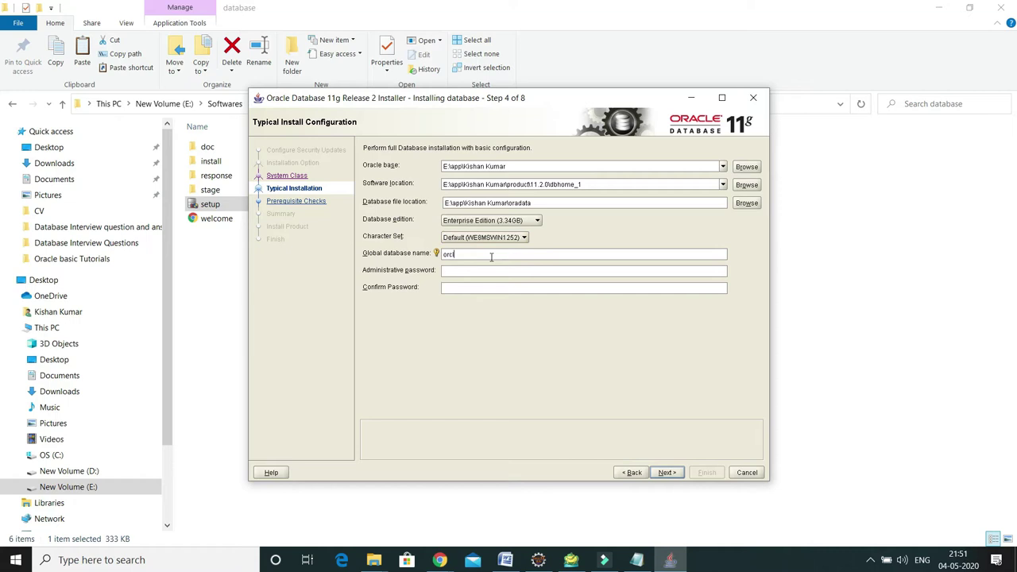
drag(468, 256, 422, 253)
click(461, 256)
Enter the administrative password and type it again in the confirmation field
click(454, 271)
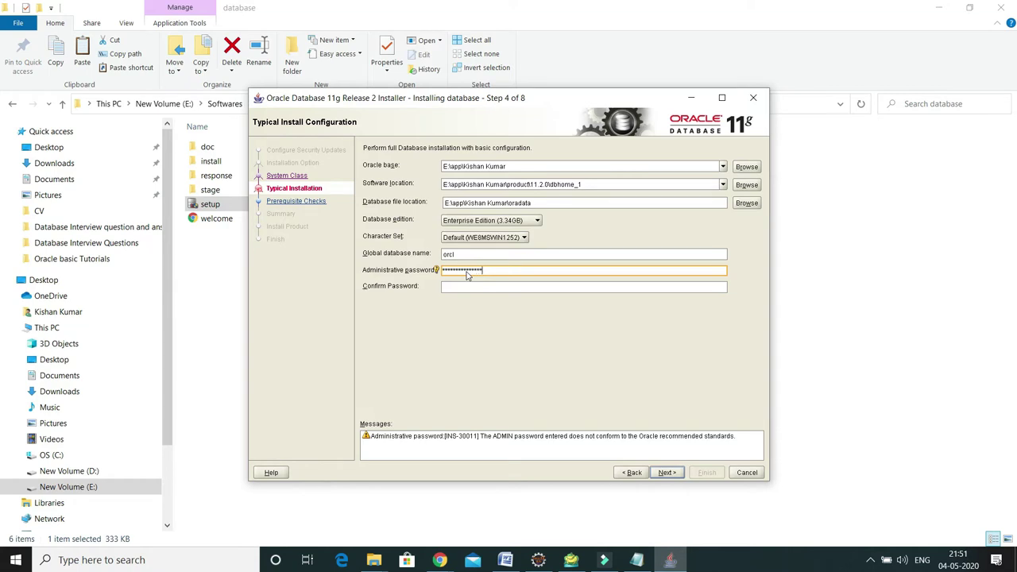
click(464, 287)
text(******)
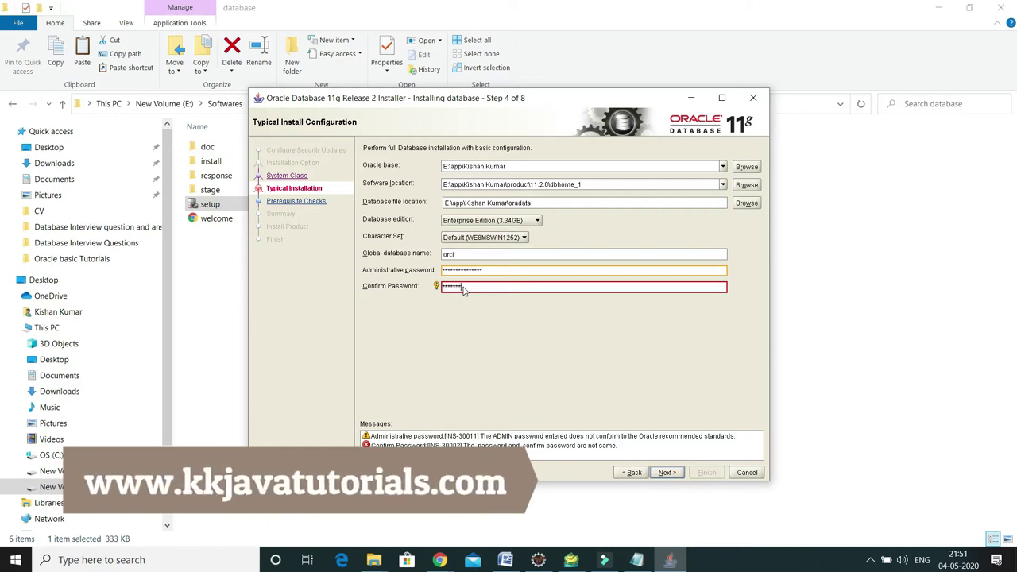
text(*******)
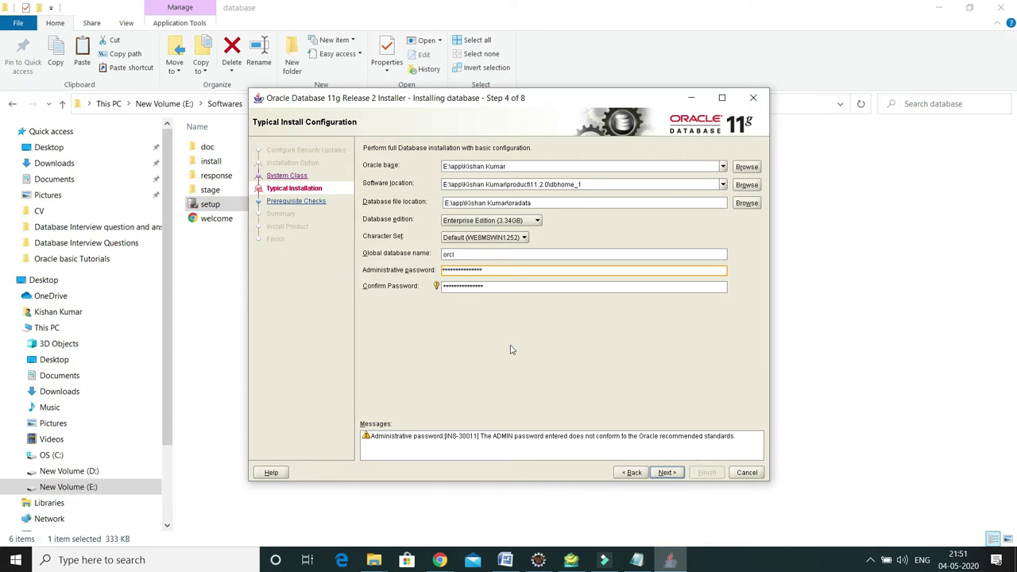
click(943, 406)
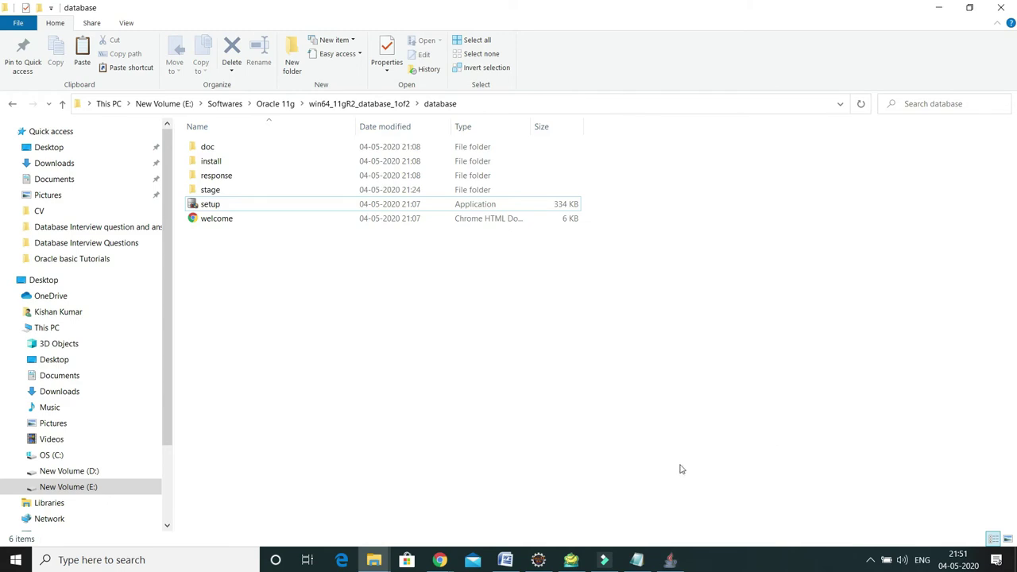
click(670, 560)
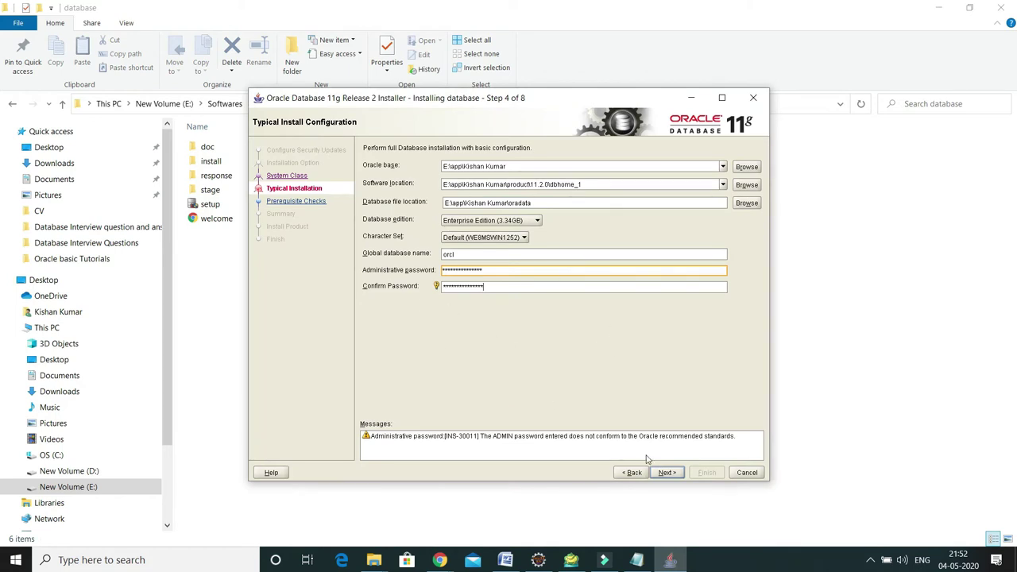
Dismiss the INS-32011 error and delete the space from the Oracle base folder name
click(667, 473)
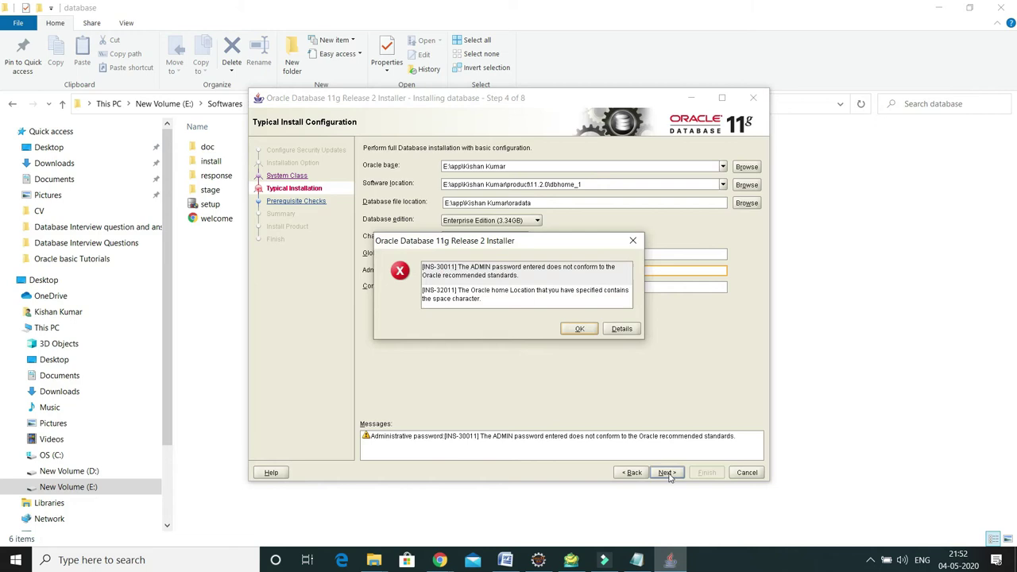
drag(522, 241, 518, 233)
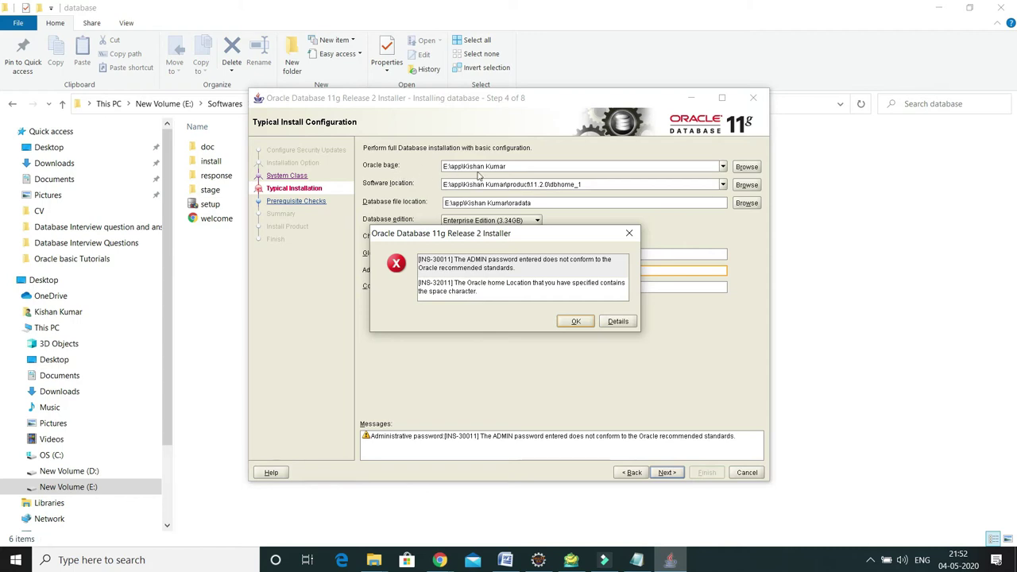
click(629, 233)
click(487, 166)
key(BackSpace)
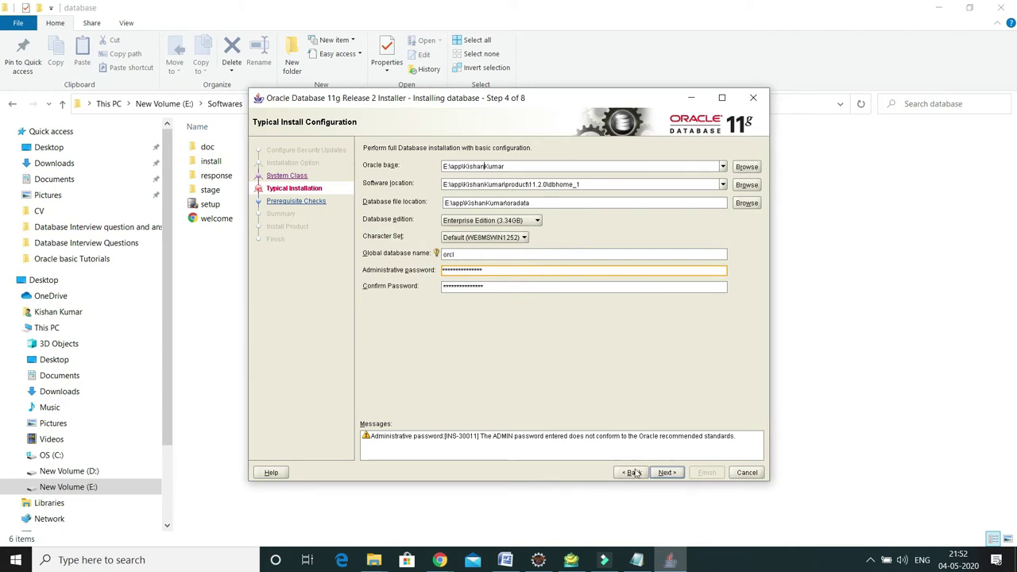
Advance and accept the INS-30011 weak-password warning to reach the Summary
click(667, 473)
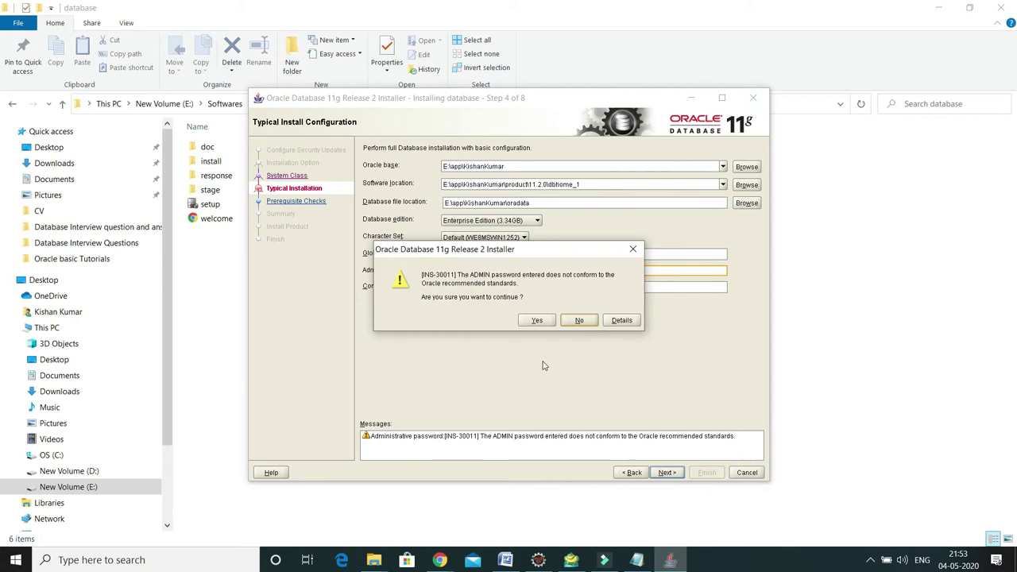
click(544, 324)
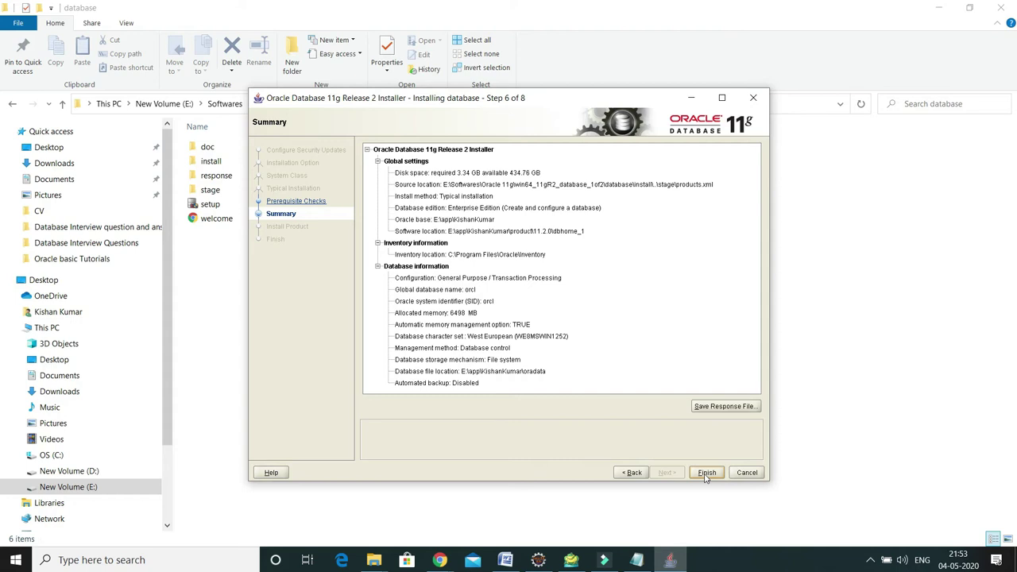
Finish the Summary to begin installing Enterprise Edition with global database orcl
click(705, 475)
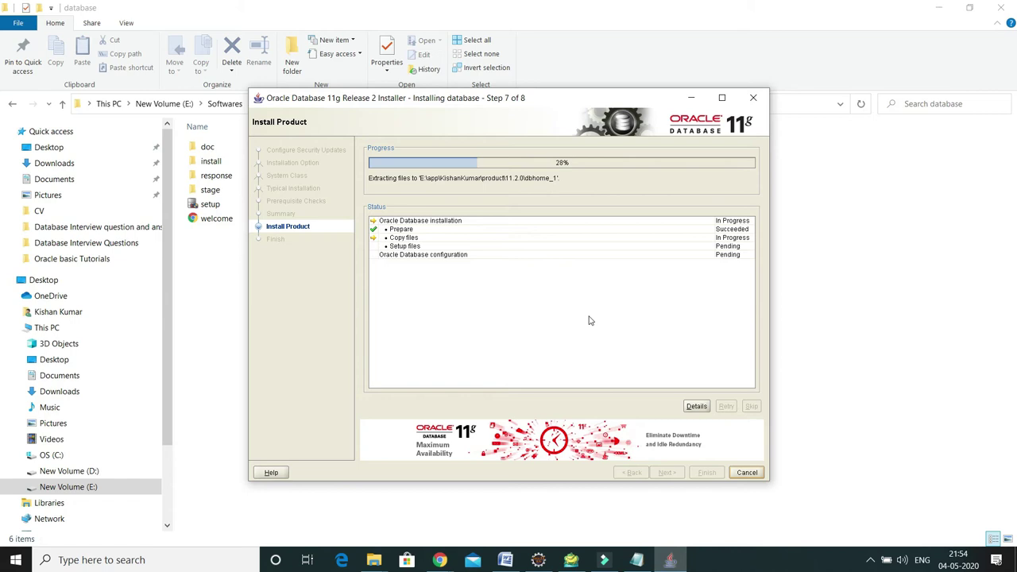
Switch away from the installer while file copying and orcl database creation run
click(856, 360)
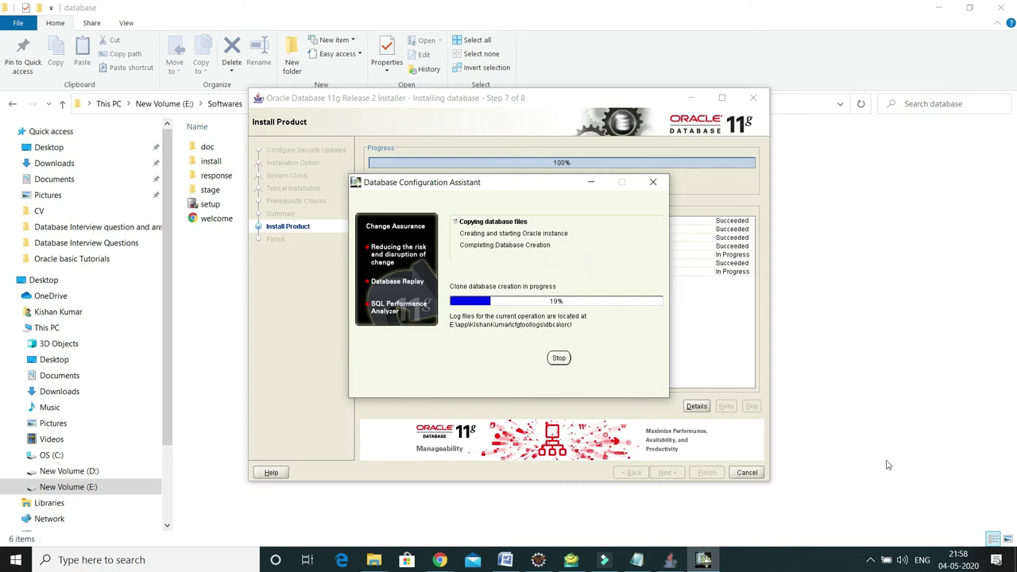
key(alt+Tab)
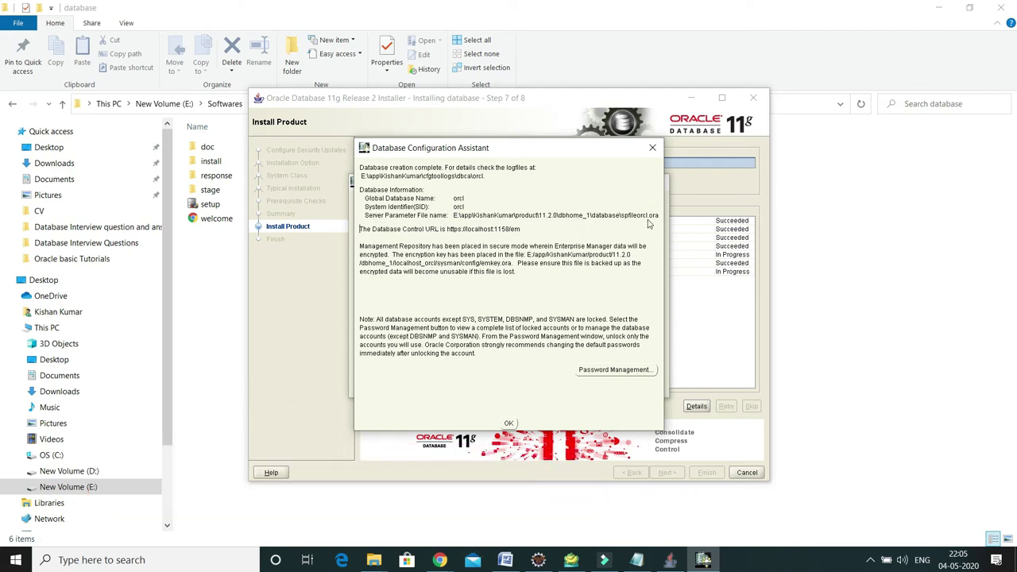
Open Password Management and scroll the database account list looking for HR
click(617, 370)
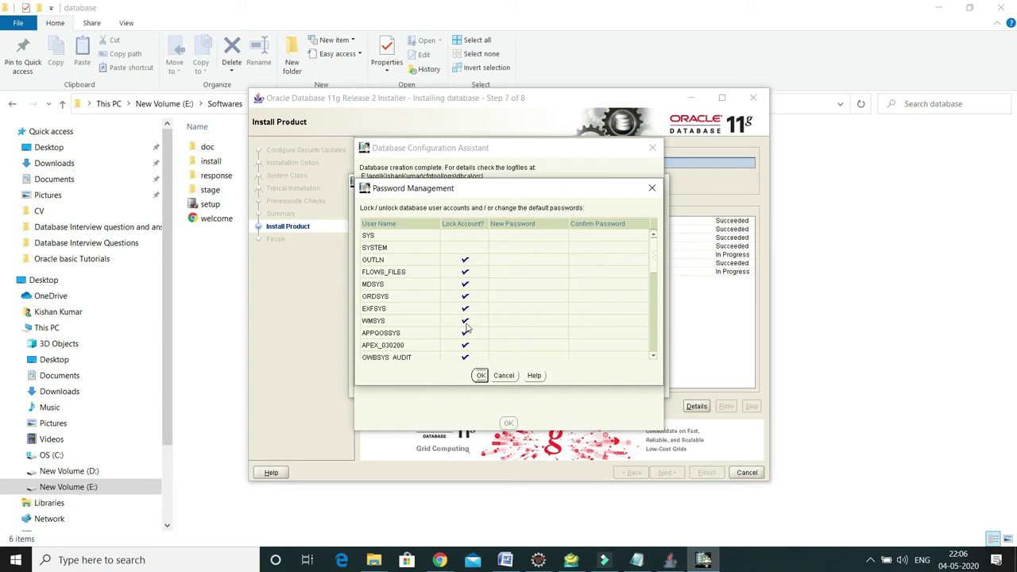
click(655, 329)
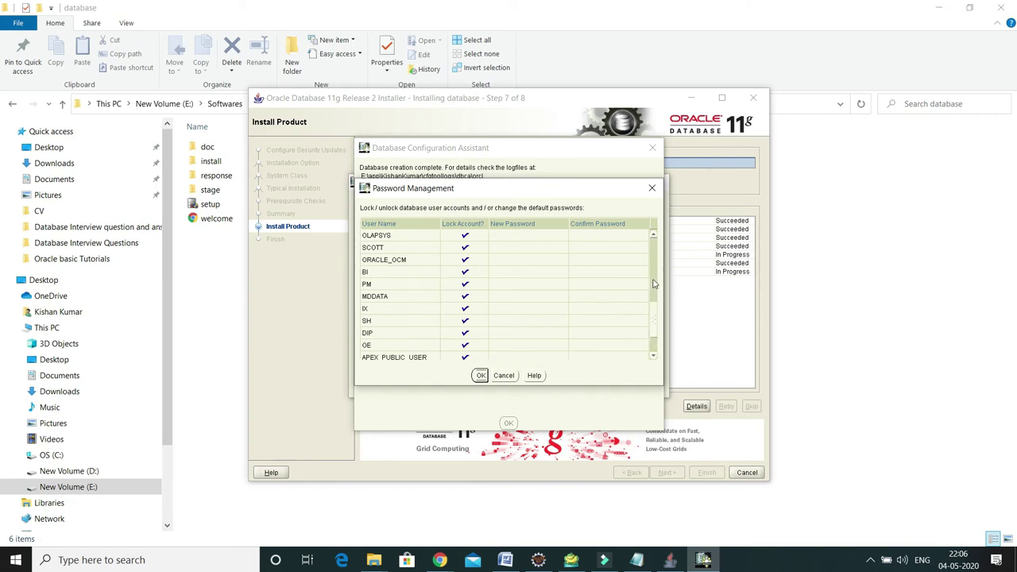
scroll(655, 347, down, 1)
scroll(653, 343, up, 3)
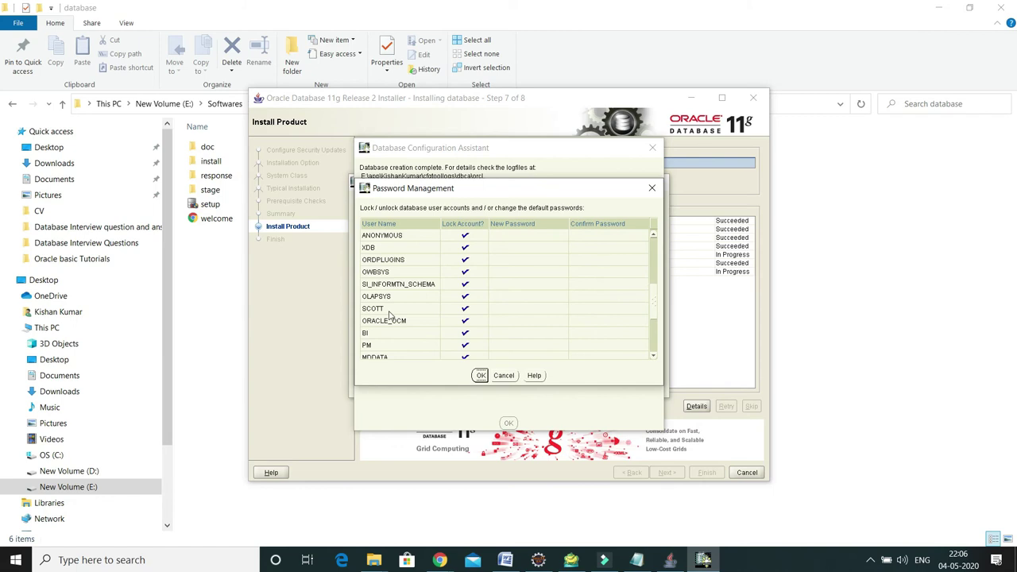
click(385, 272)
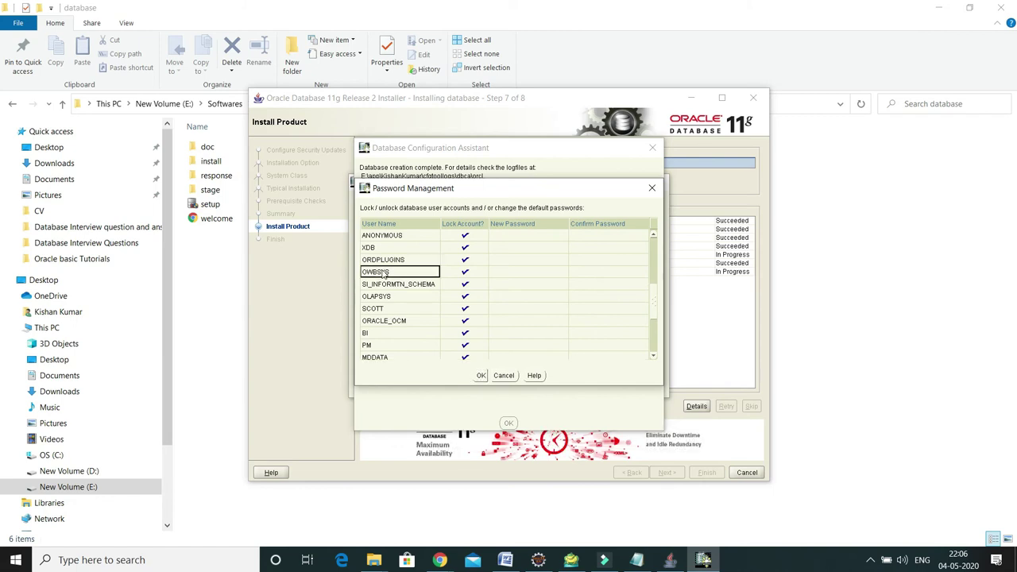
scroll(656, 301, up, 3)
scroll(656, 271, up, 2)
scroll(653, 263, down, 3)
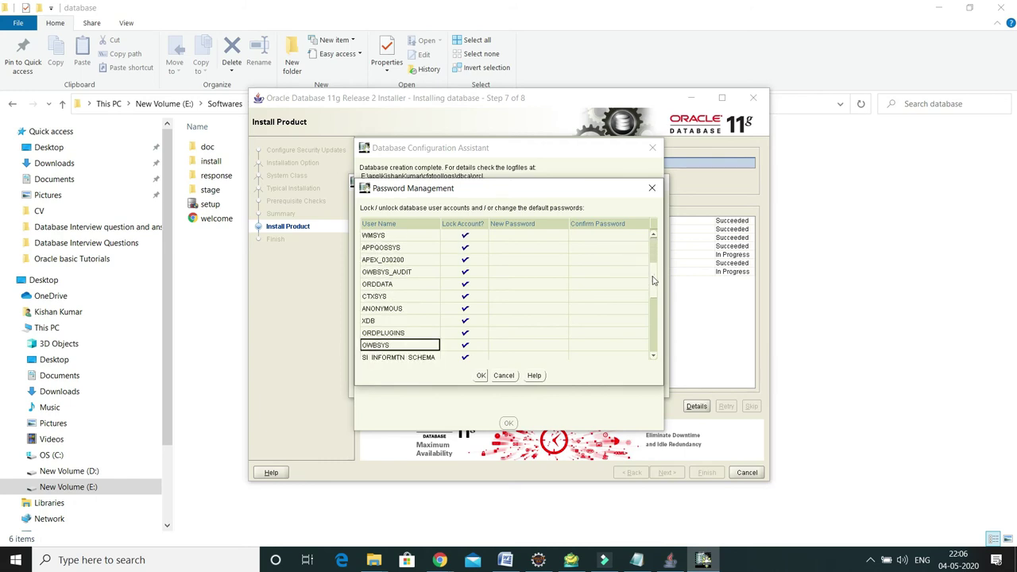
scroll(653, 278, down, 2)
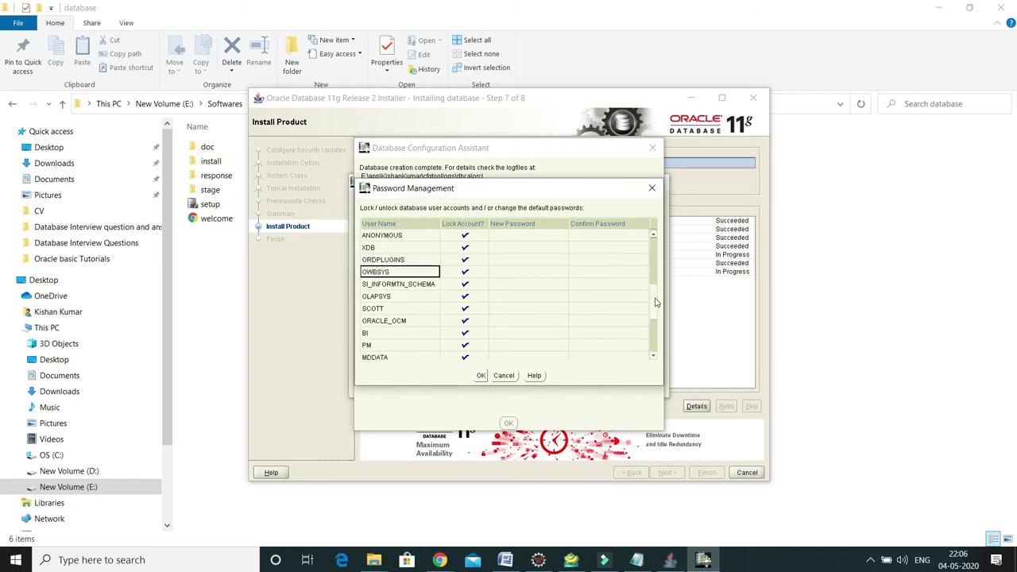
scroll(657, 306, down, 1)
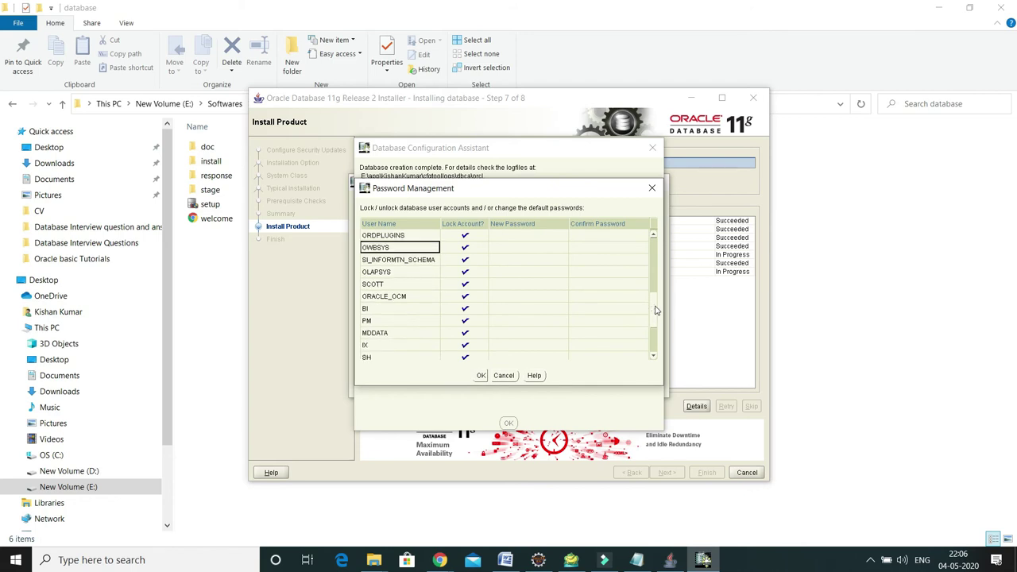
Unlock the HR account, enter and confirm its new password, and accept the weak-password warning
click(866, 387)
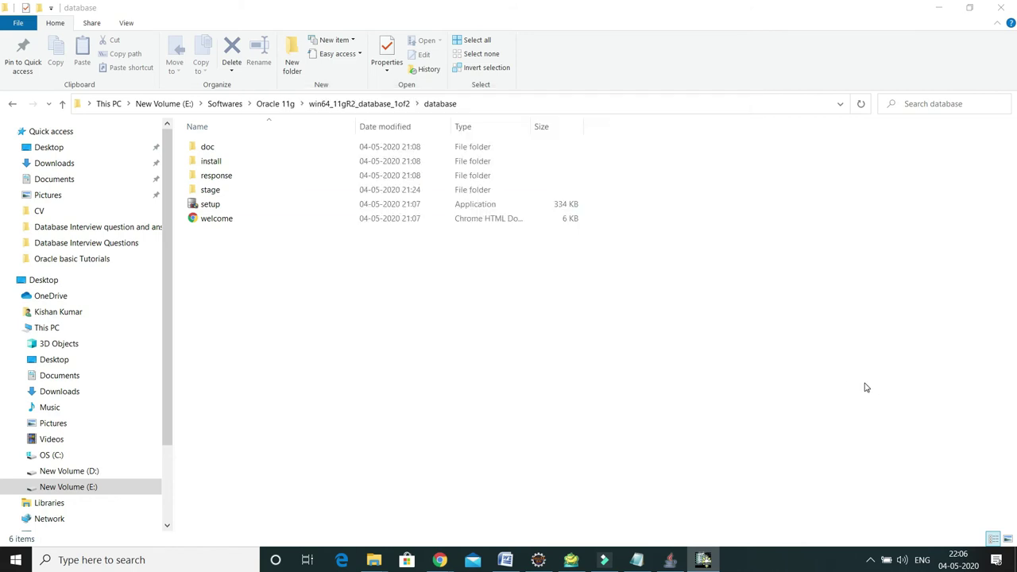
click(702, 560)
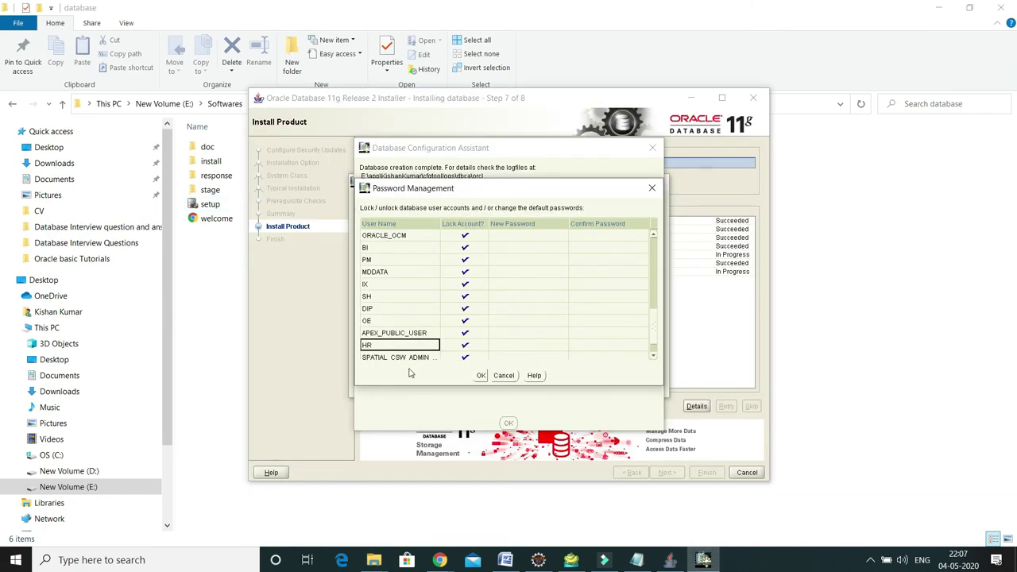
click(465, 348)
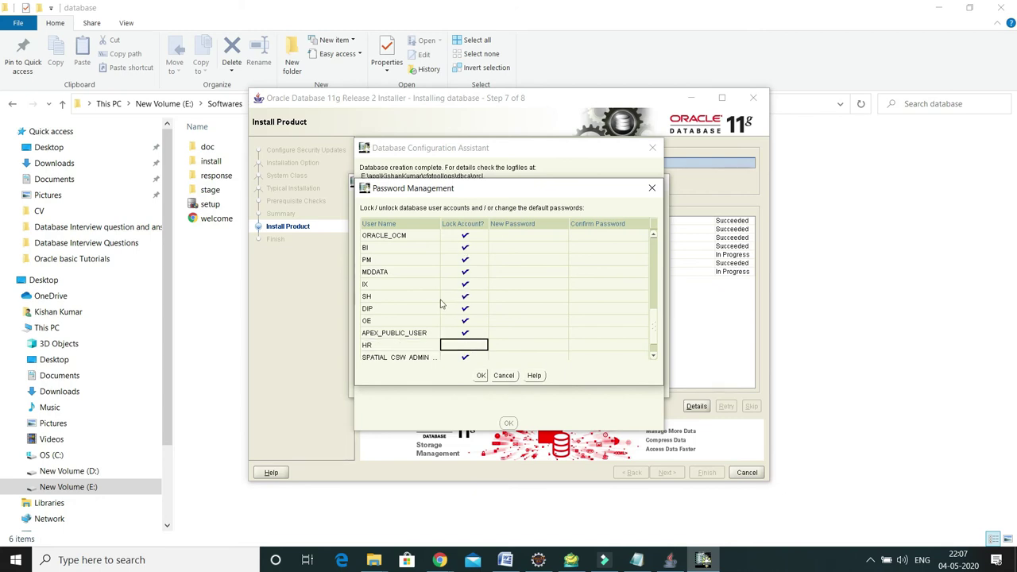
click(503, 344)
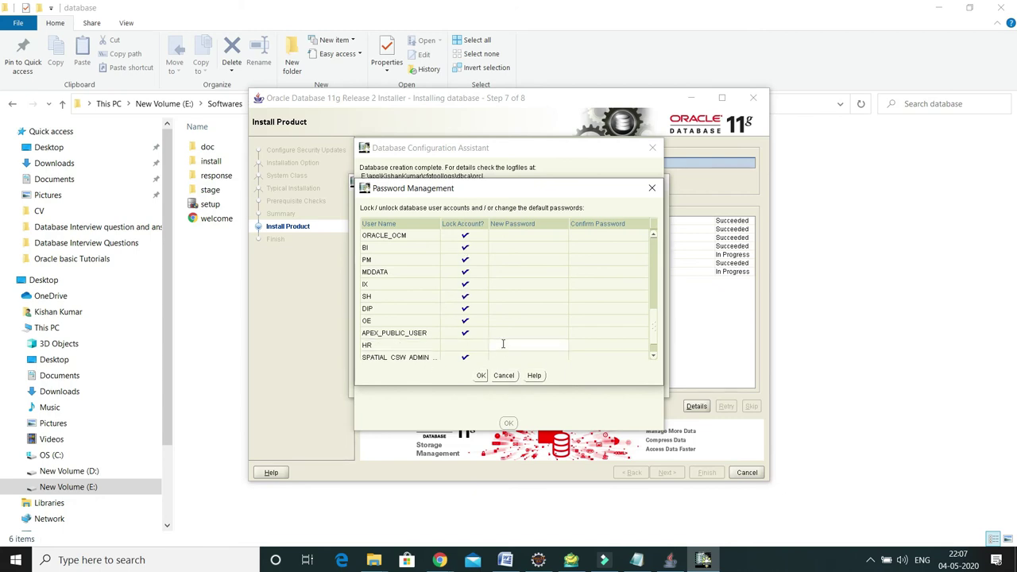
text(hr)
click(587, 345)
text(hr)
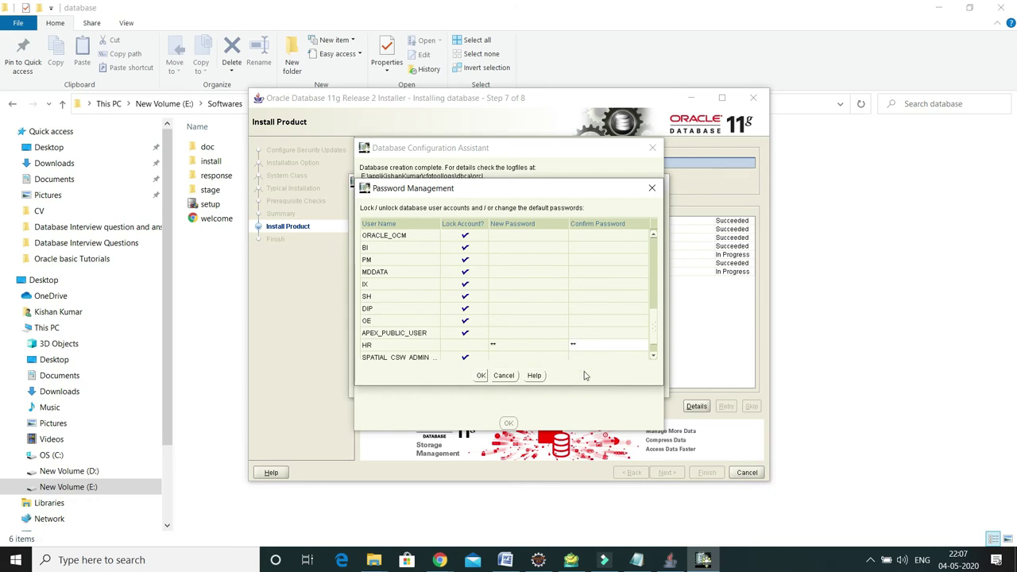
click(481, 376)
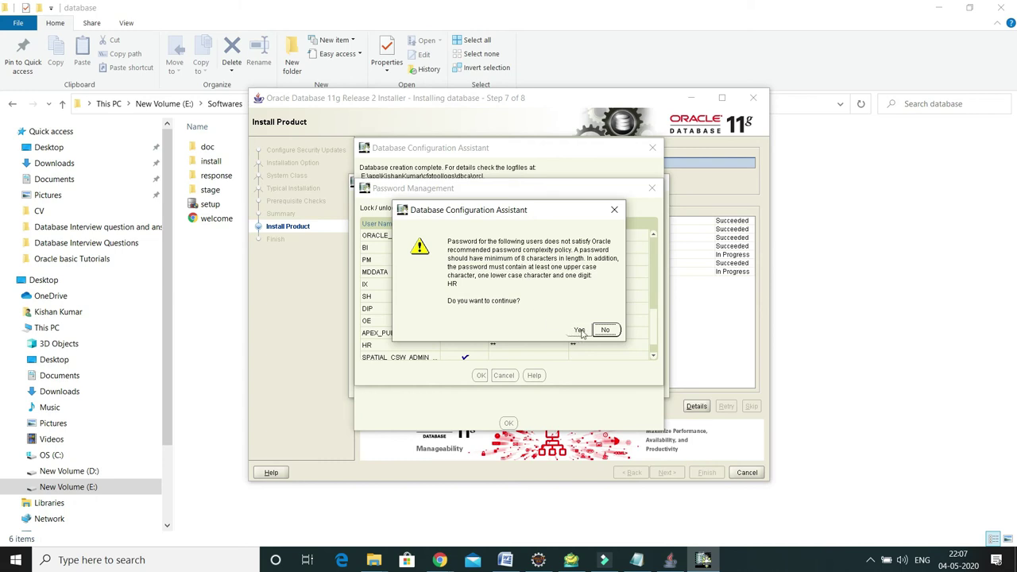
click(579, 330)
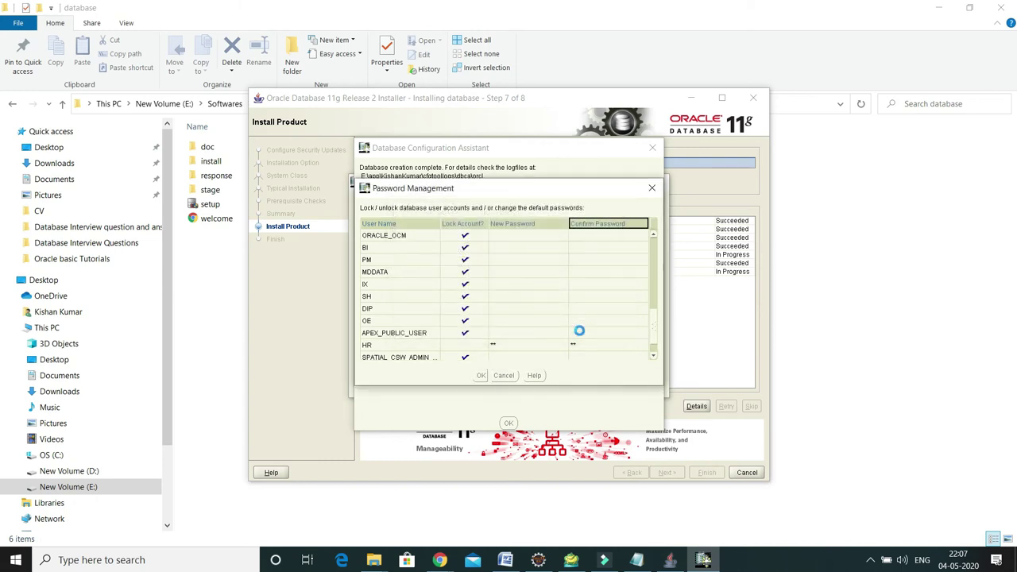
Dismiss the Database Configuration Assistant summary and close the installer's Finish page
click(509, 423)
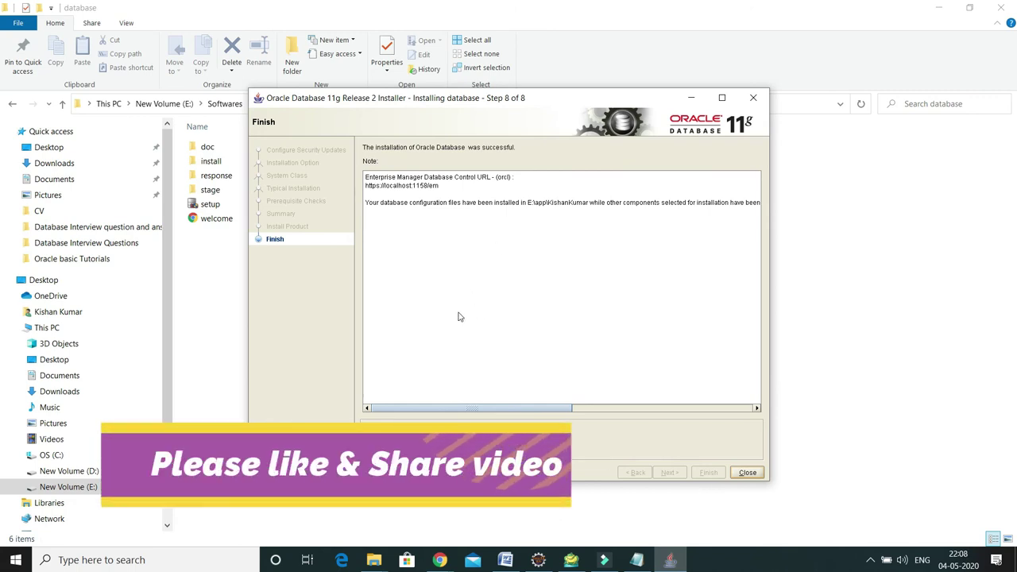
click(831, 453)
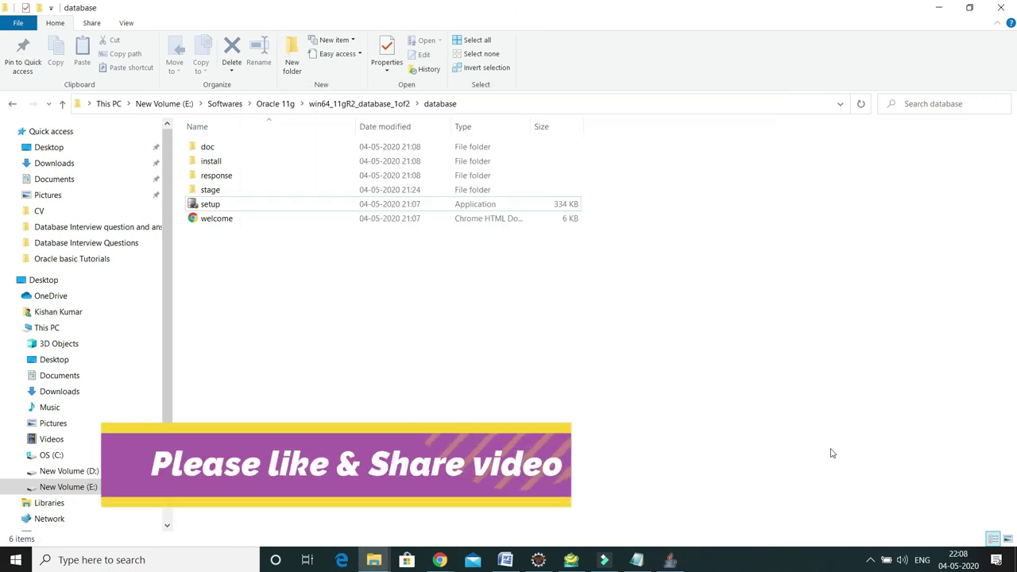
key(alt+Tab)
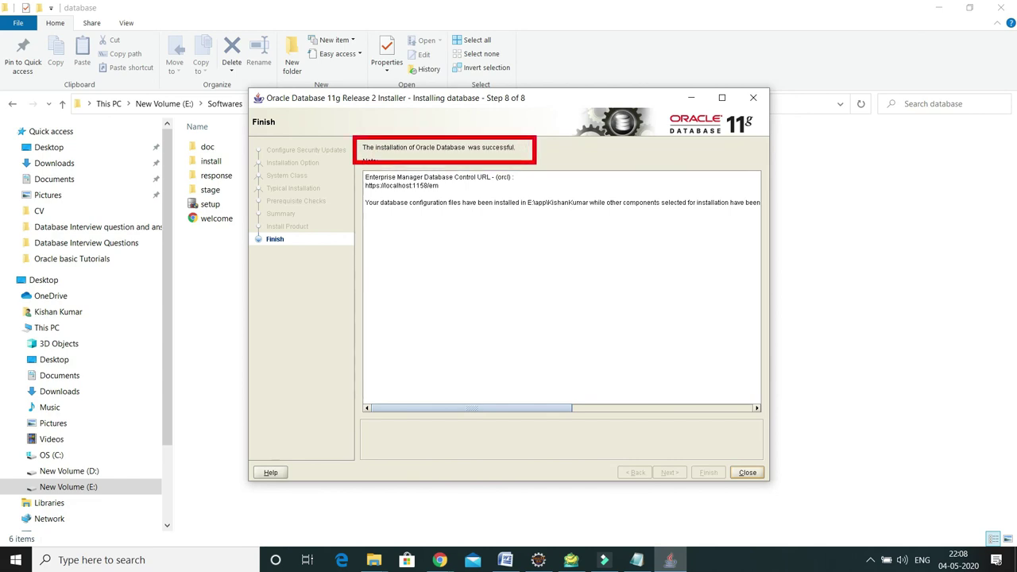
click(745, 475)
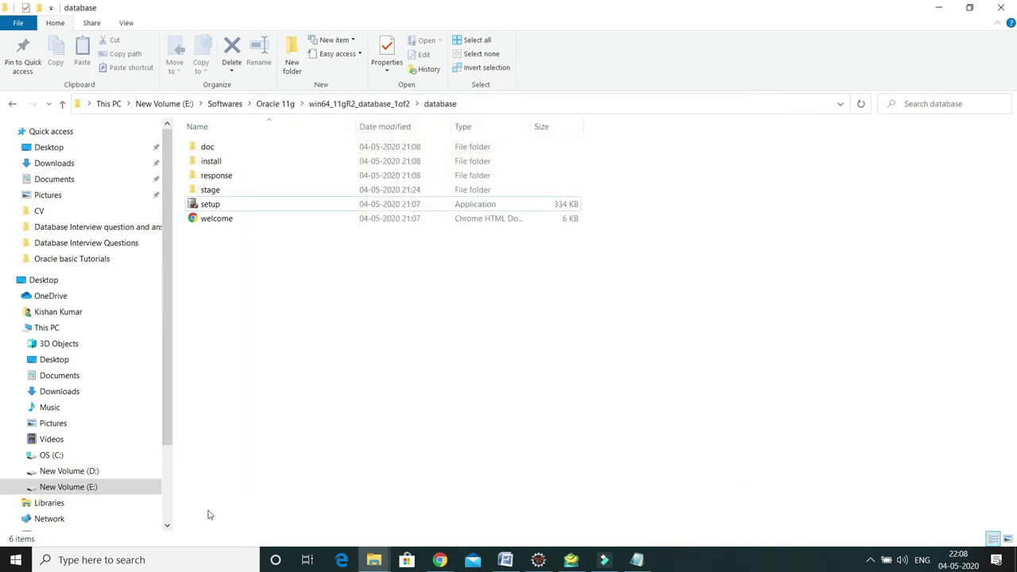
Launch SQL Plus from Start search and log in with user name hr
key(super)
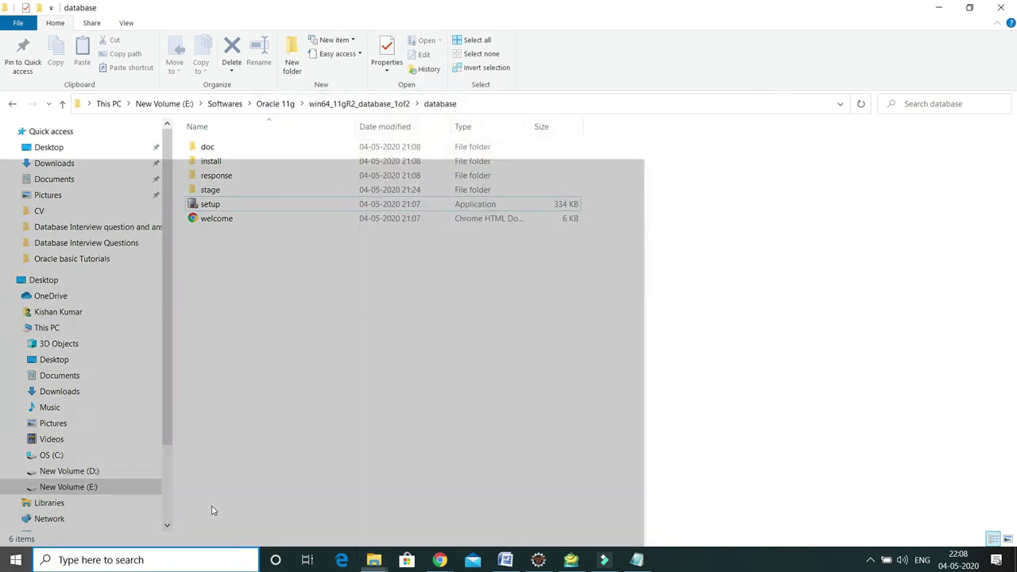
text(sql)
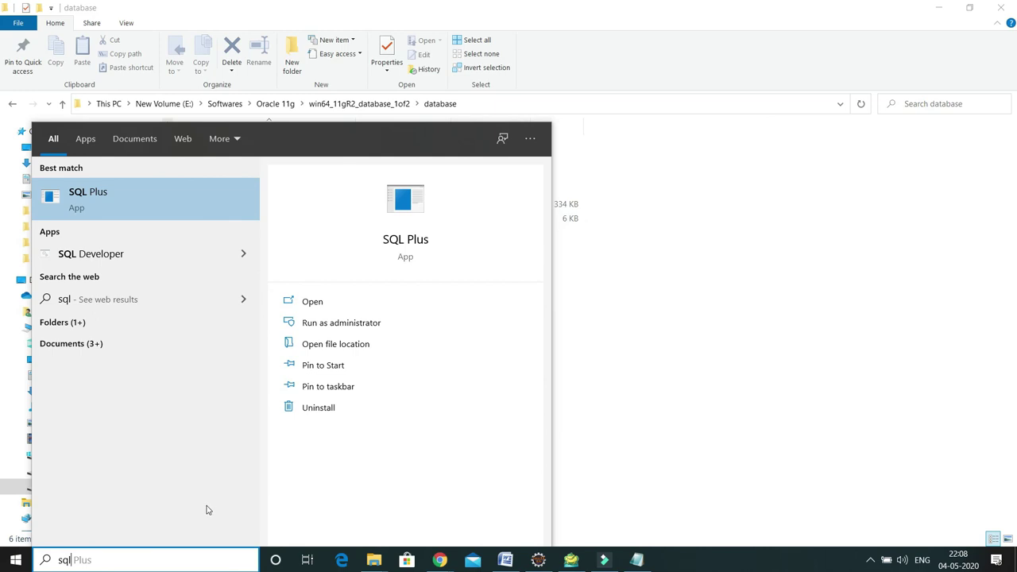
click(111, 202)
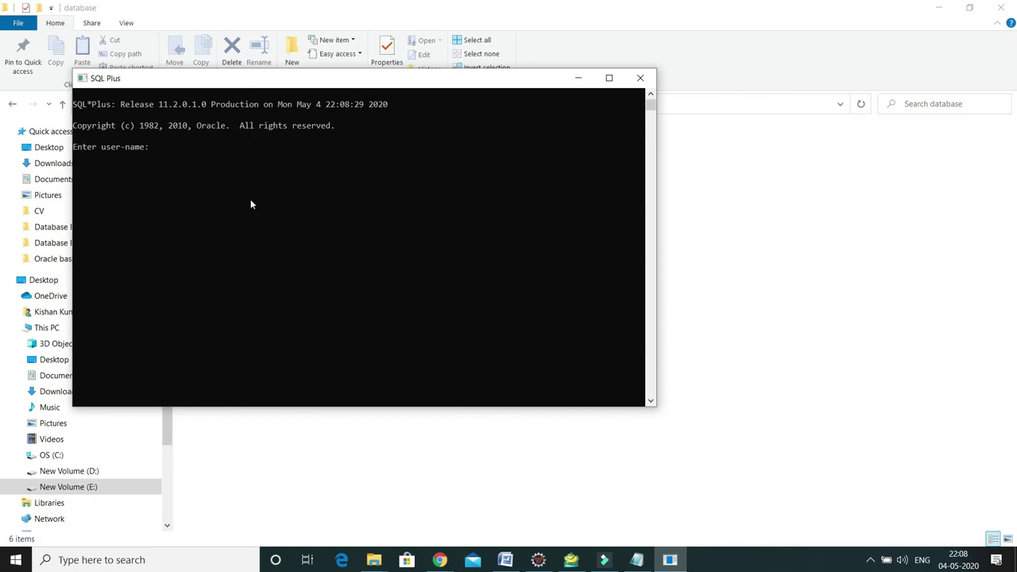
text(hr)
key(Return)
key(Return)
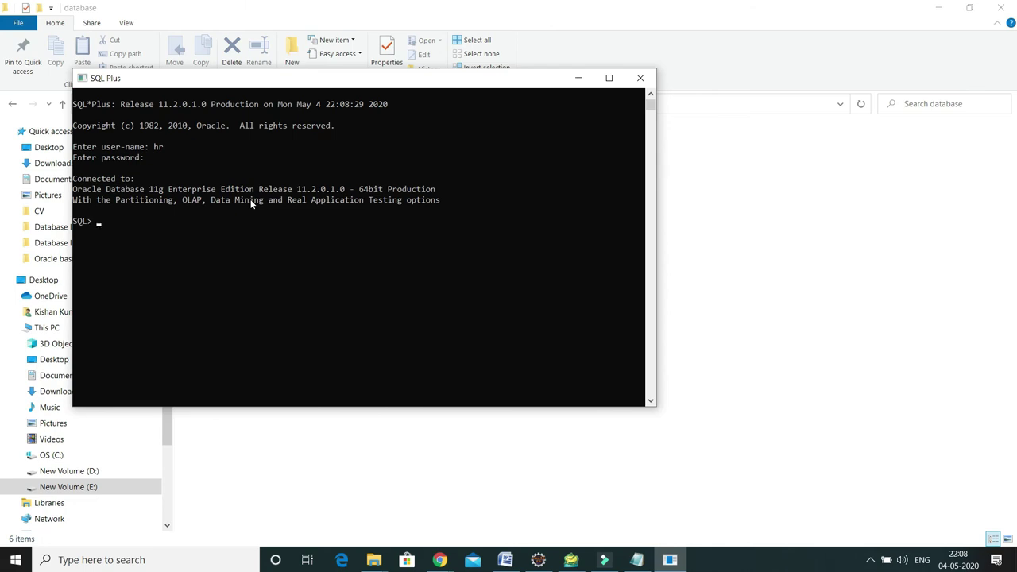
Run 'SELECT *FROM employees' to list the employee rows
click(765, 298)
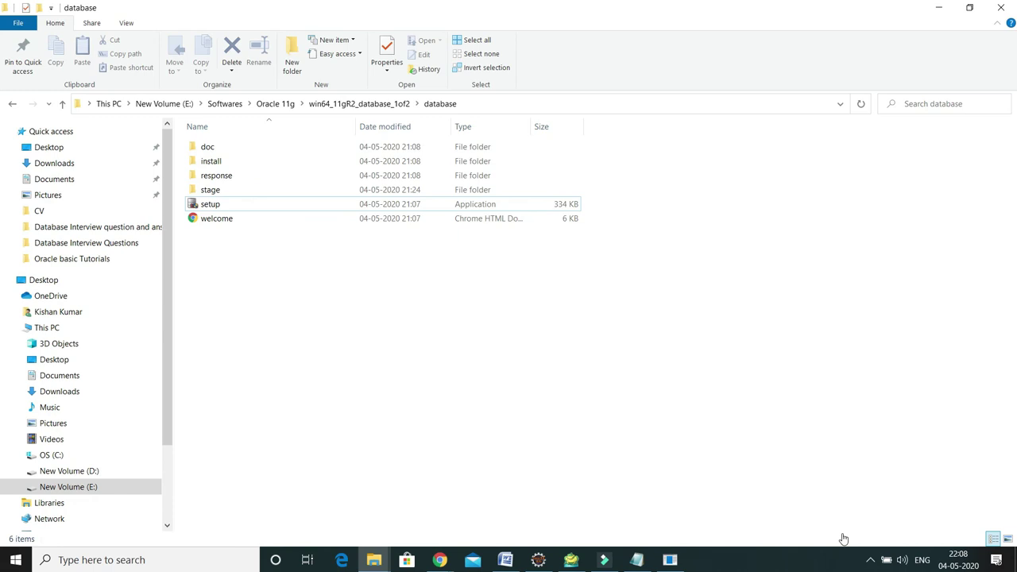
click(670, 560)
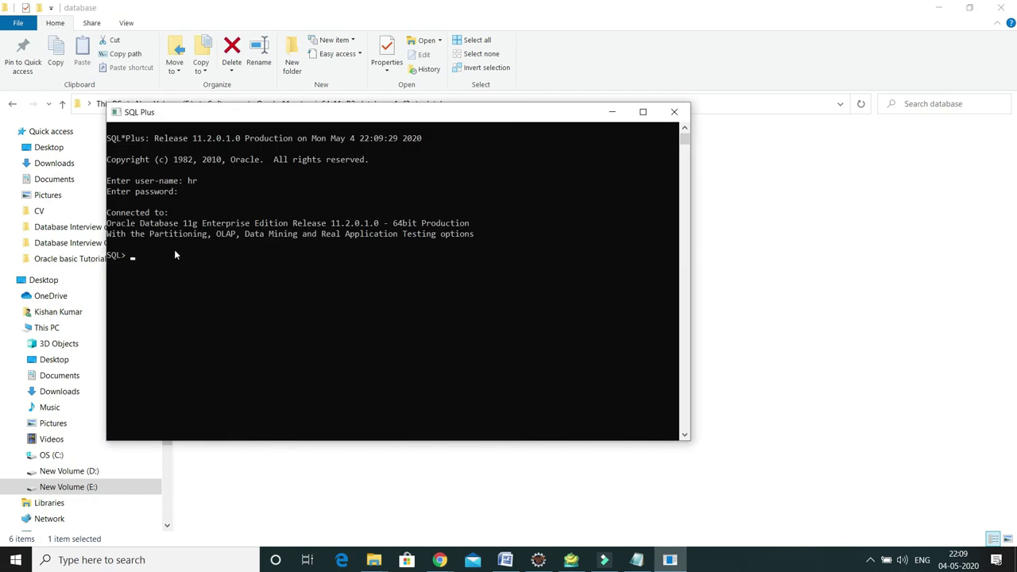
text(SELECT *FROM employees;)
key(Return)
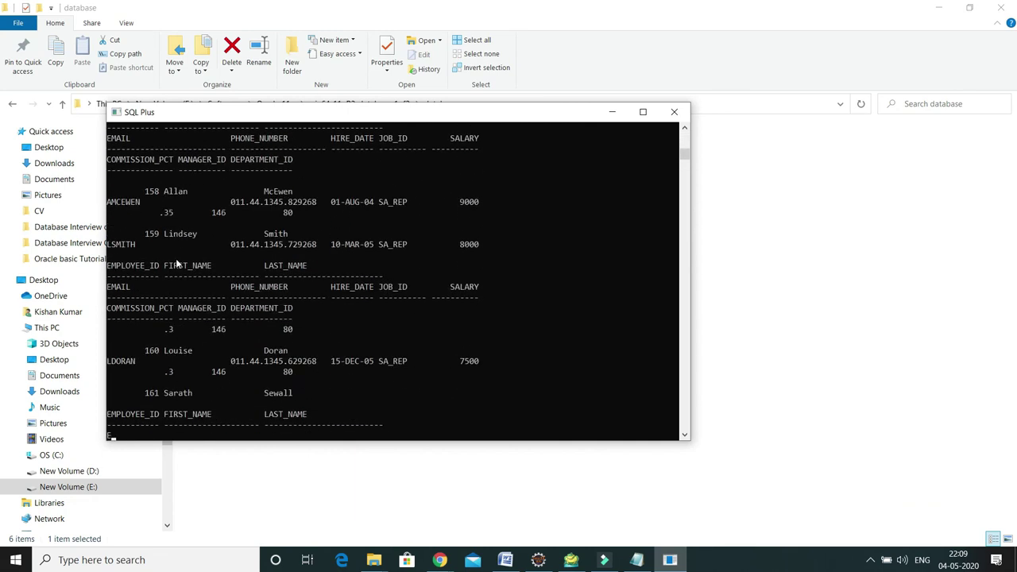